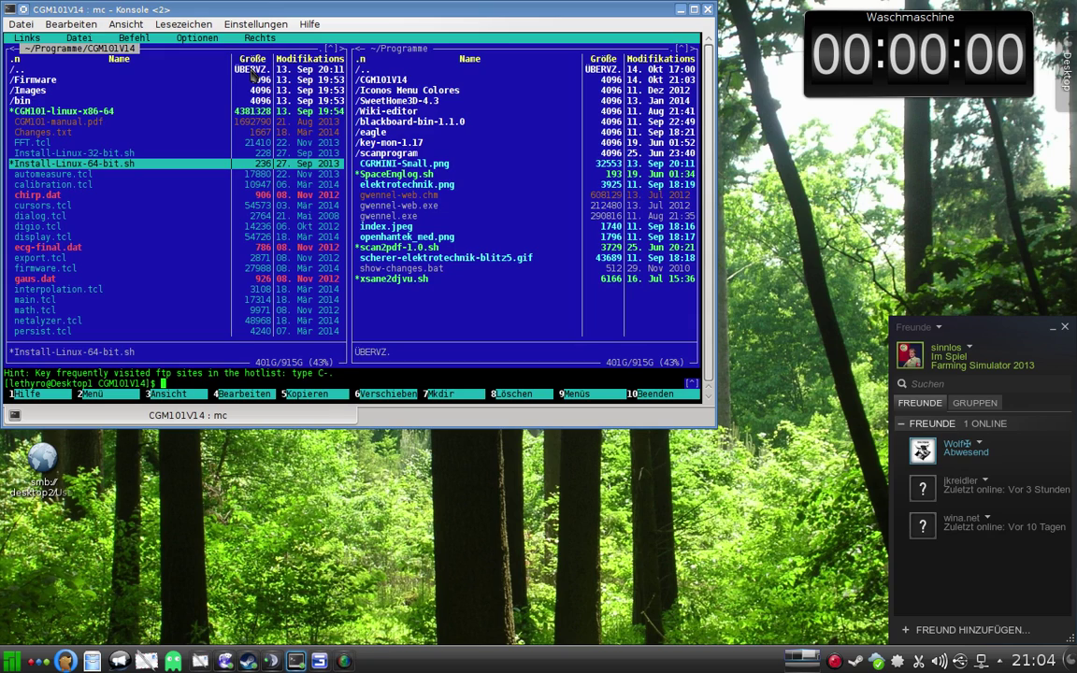
Run the CGM101-linux-x86-64 program from the CGM101V14 directory.
{"action": "key", "text": "Up"}
{"action": "key", "text": "Up"}
{"action": "key", "text": "Up"}
{"action": "key", "text": "Up"}
{"action": "key", "text": "Up"}
{"action": "key", "text": "Return"}
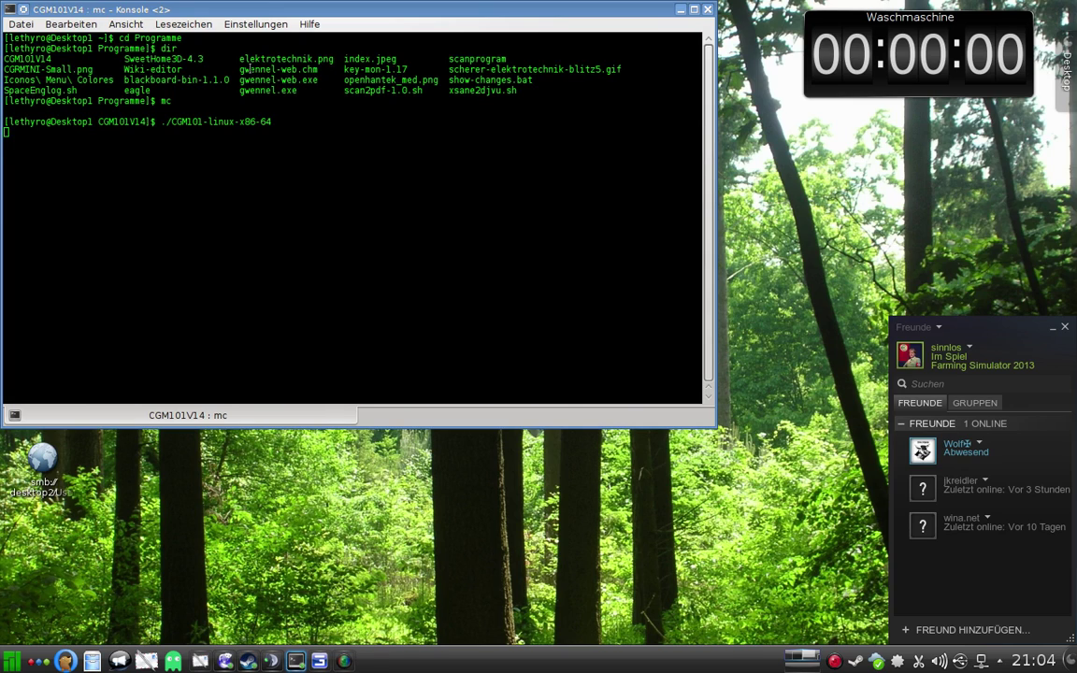
{"action": "key", "text": "ctrl+F12"}
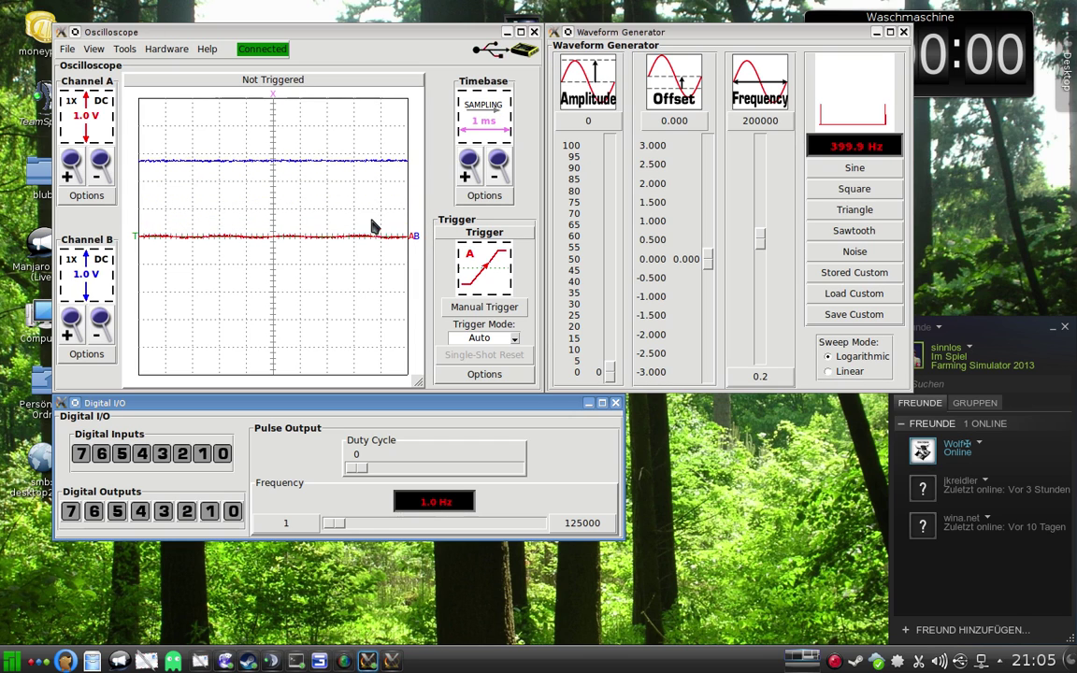
Lengthen the oscilloscope timebase to 5 ms and shorten it down to 1 us.
{"action": "left_click", "coordinate": [498, 164]}
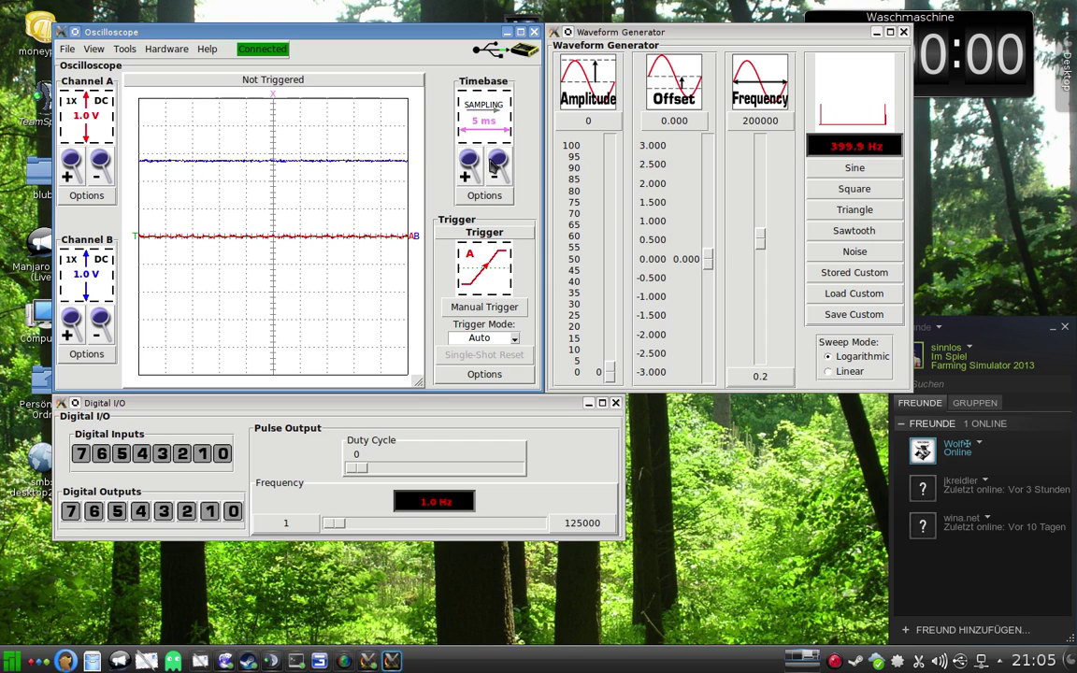
{"action": "left_click", "coordinate": [475, 164]}
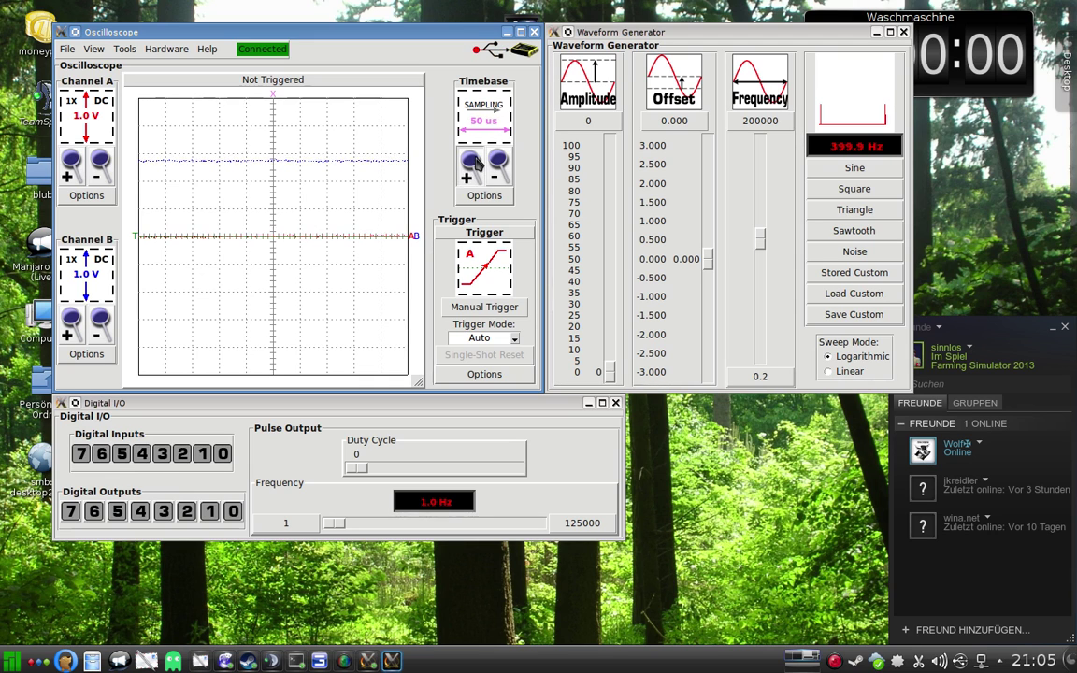
{"action": "left_click", "coordinate": [475, 163]}
{"action": "left_click", "coordinate": [475, 164]}
{"action": "left_click", "coordinate": [475, 164]}
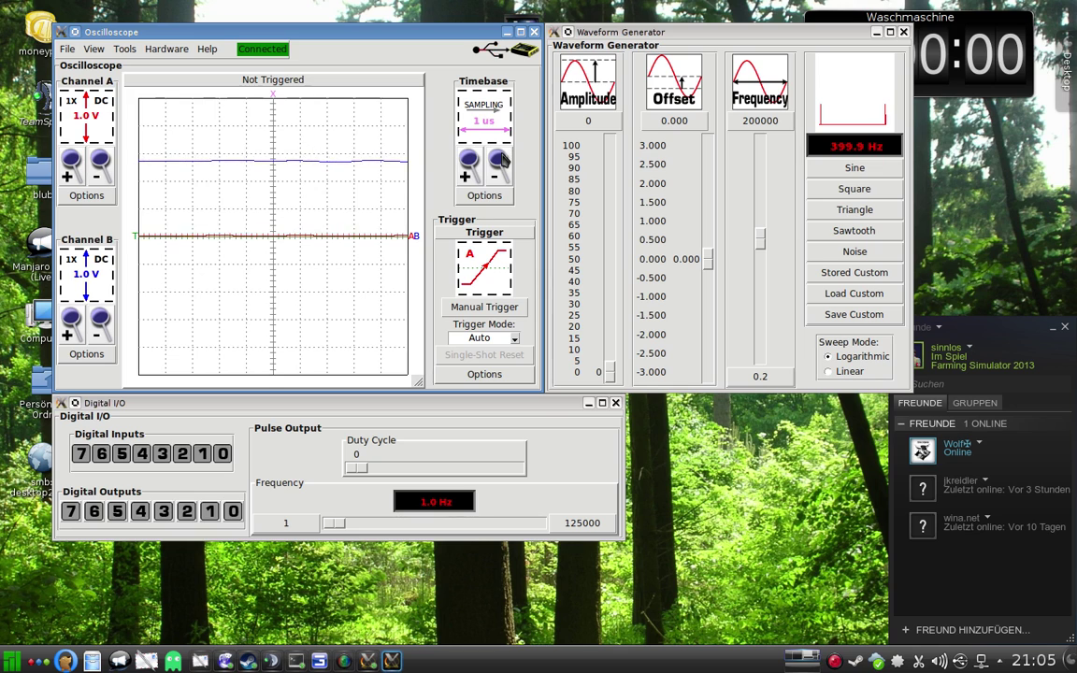
Lengthen the oscilloscope timebase to 10 ms, checking the Sampling mode in the timebase options along the way.
{"action": "left_click", "coordinate": [492, 174]}
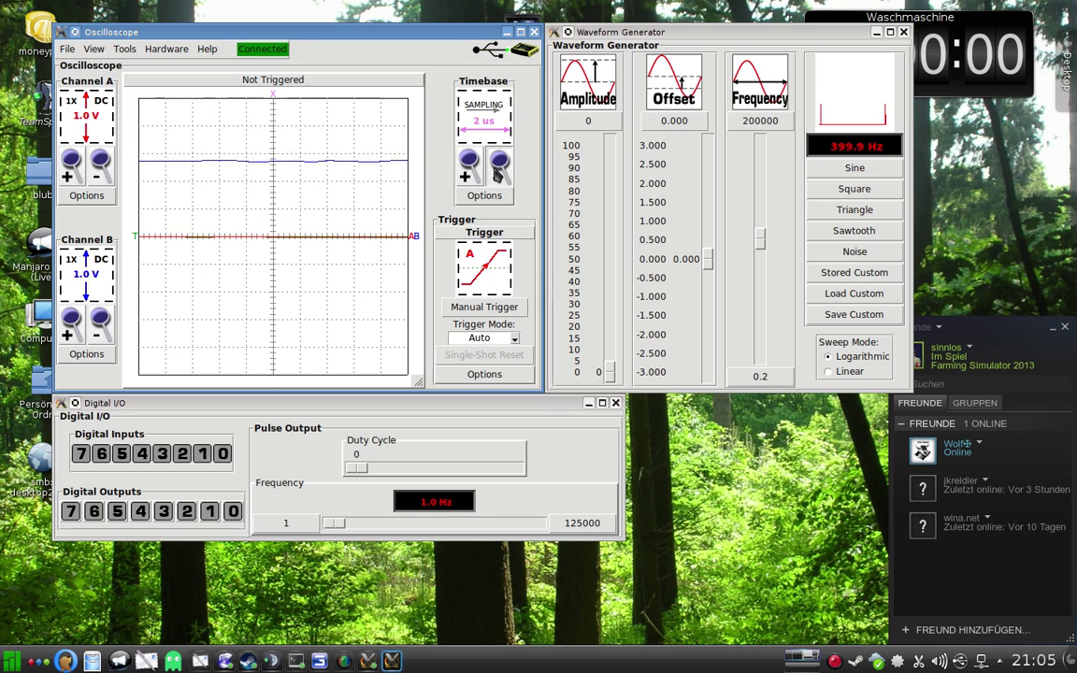
{"action": "left_click", "coordinate": [495, 175]}
{"action": "left_click", "coordinate": [497, 176]}
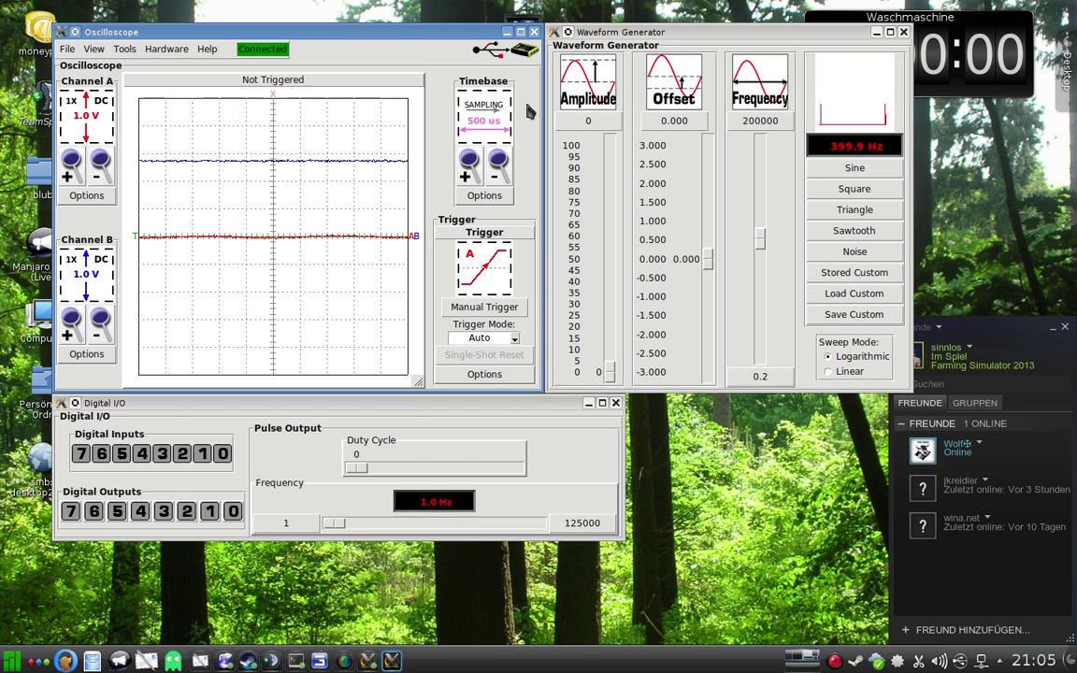
{"action": "left_click", "coordinate": [490, 195]}
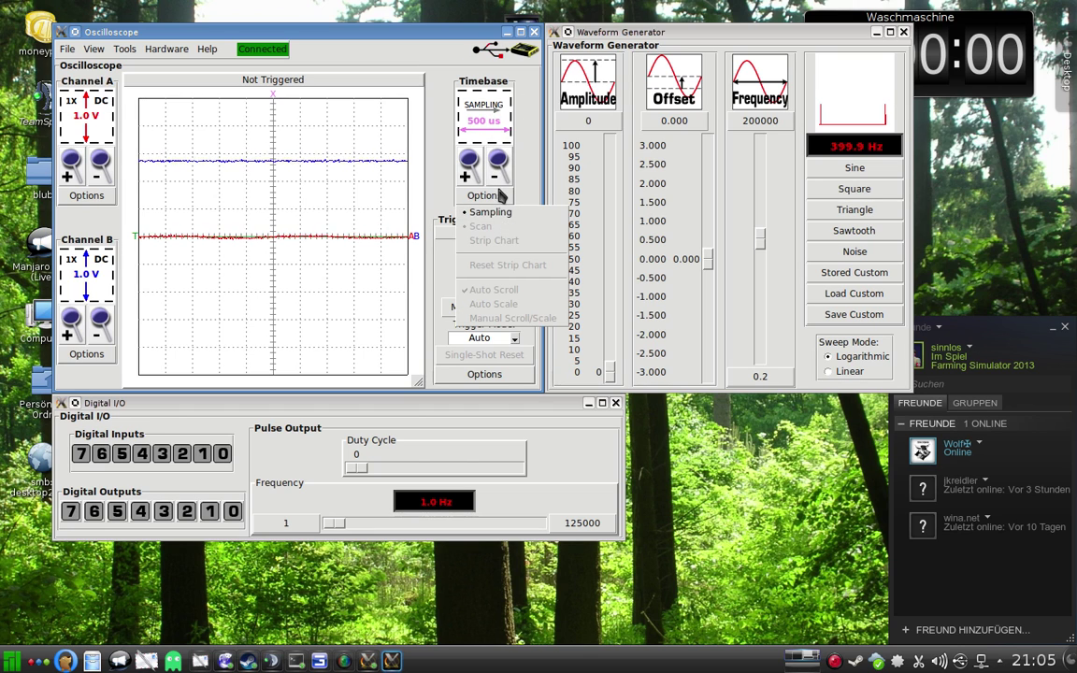
{"action": "left_click", "coordinate": [502, 214]}
{"action": "left_click", "coordinate": [499, 171]}
{"action": "left_click", "coordinate": [502, 180]}
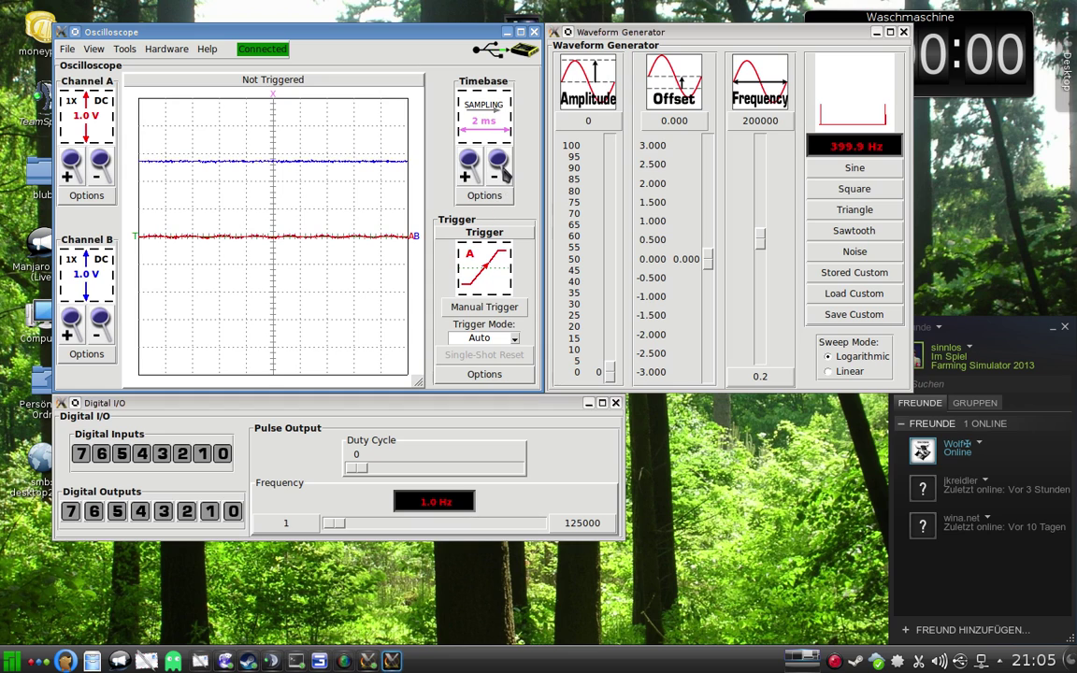
{"action": "left_click", "coordinate": [490, 196]}
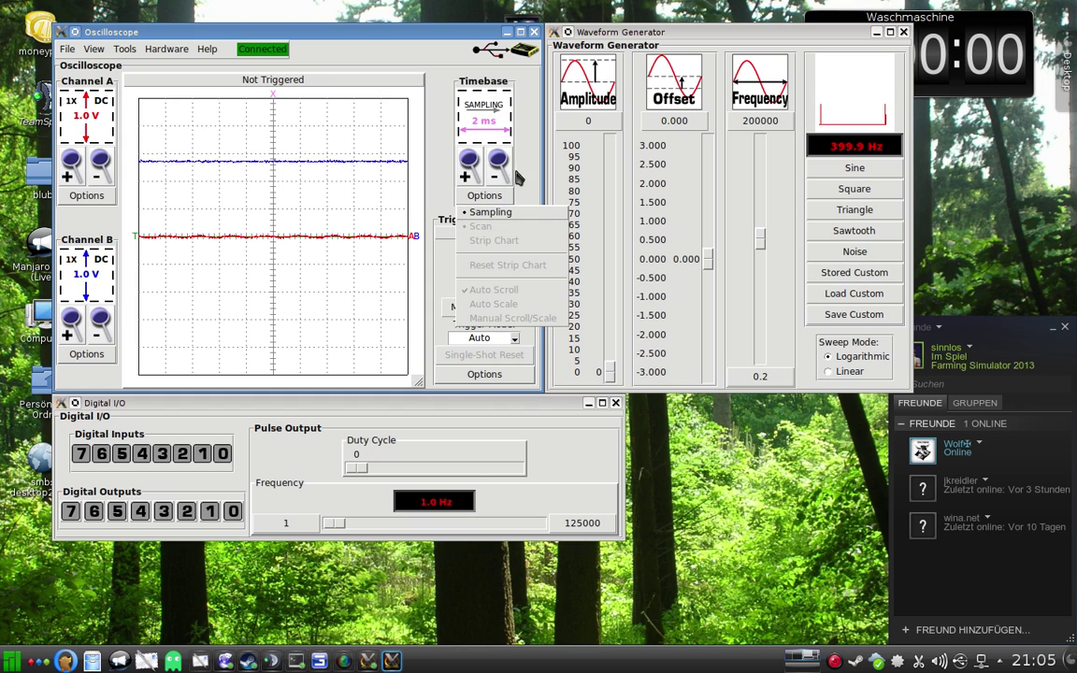
{"action": "left_click", "coordinate": [500, 171]}
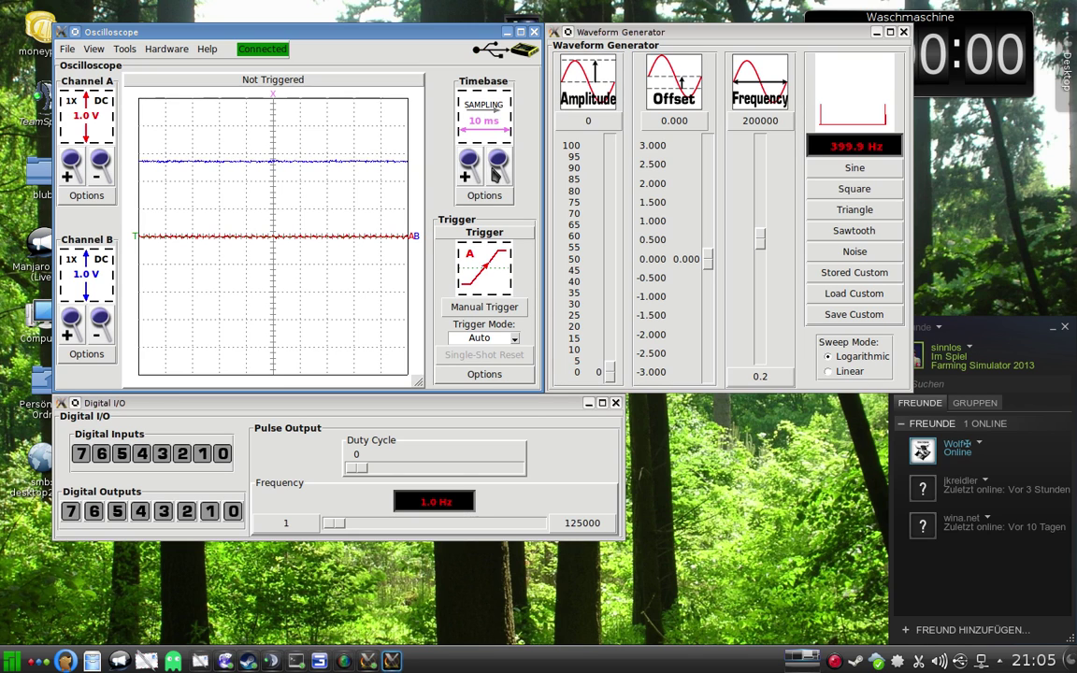
Hide the Channel A trace and set Channel B to AC coupling.
{"action": "left_click", "coordinate": [88, 193]}
{"action": "left_click", "coordinate": [91, 241]}
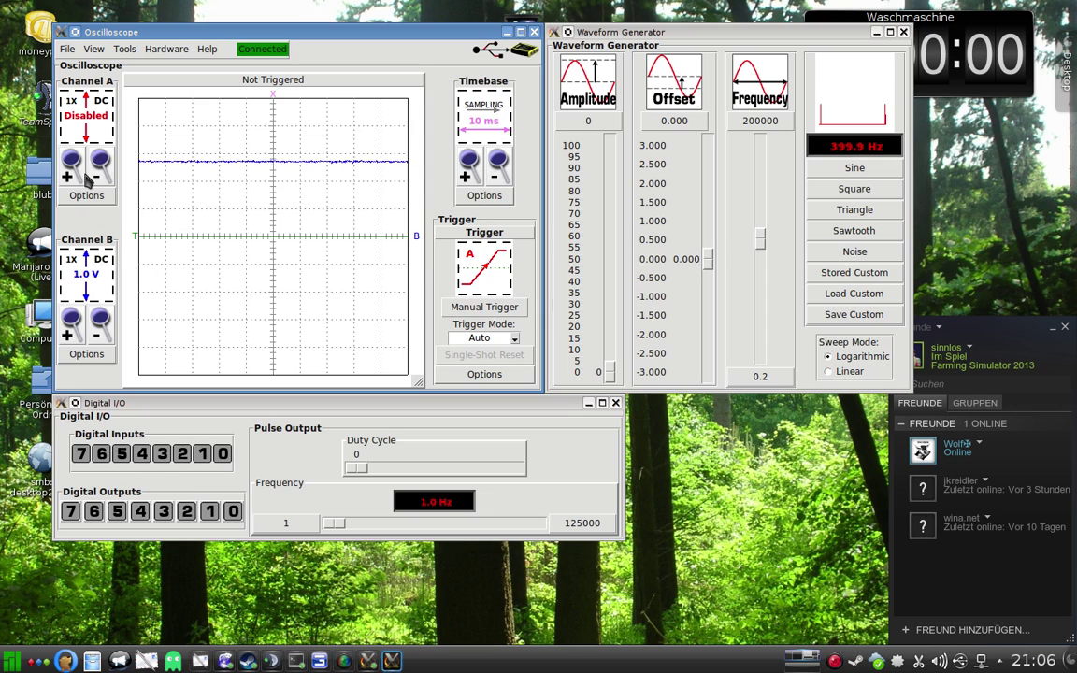
{"action": "left_click", "coordinate": [82, 354]}
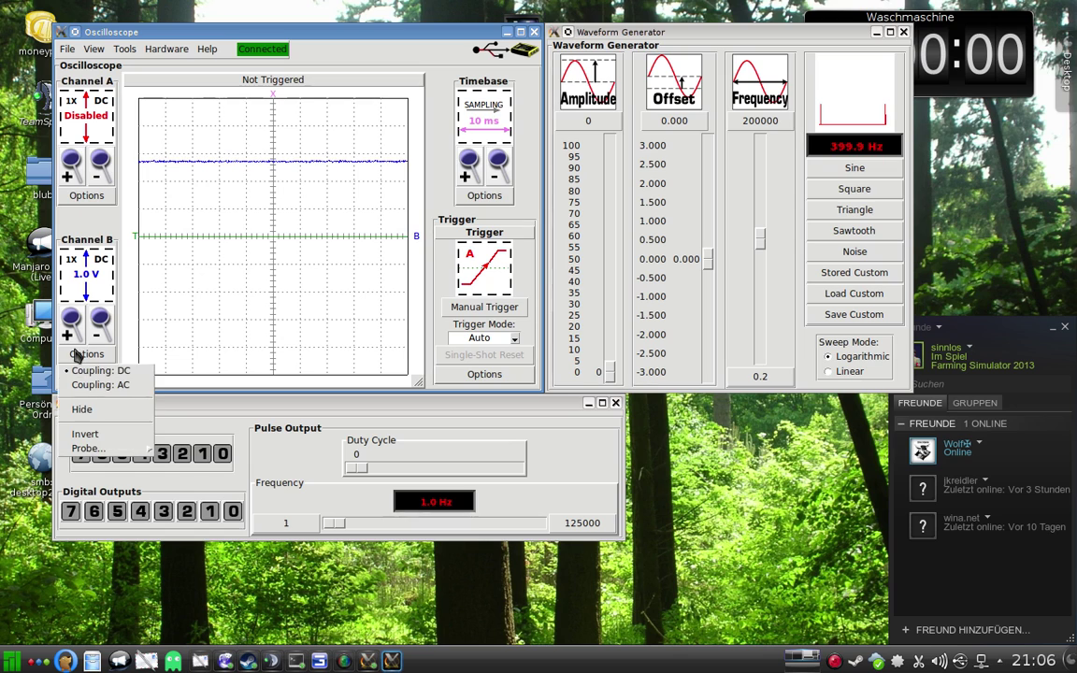
{"action": "left_click", "coordinate": [82, 384]}
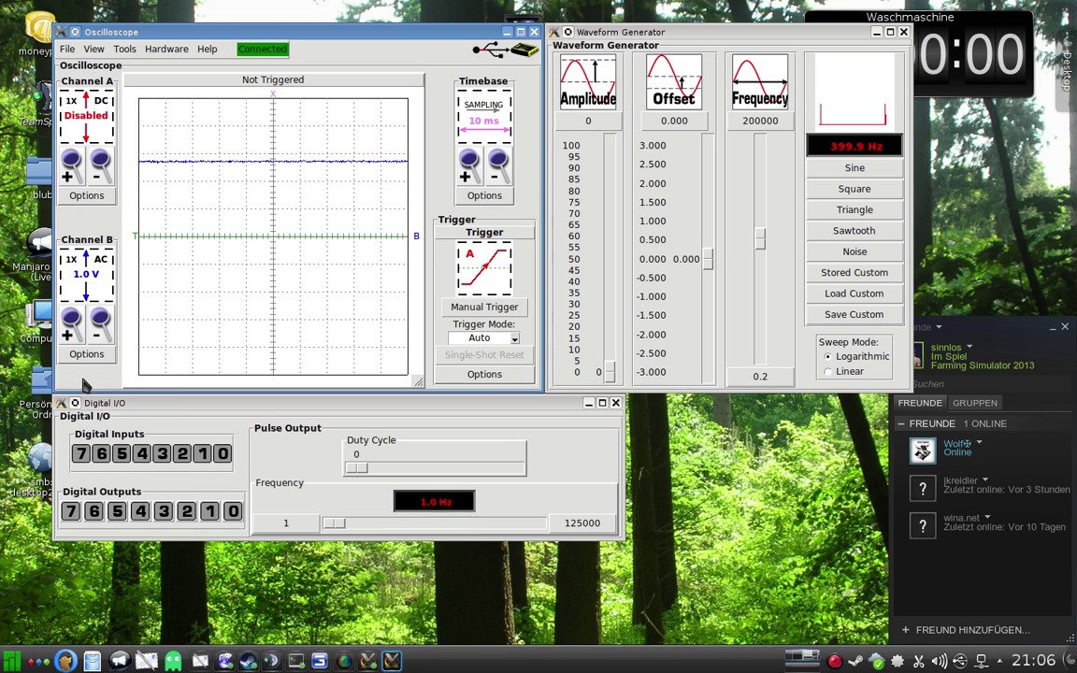
Set Channel B back to DC coupling and its probe factor to 10X.
{"action": "left_click", "coordinate": [82, 355]}
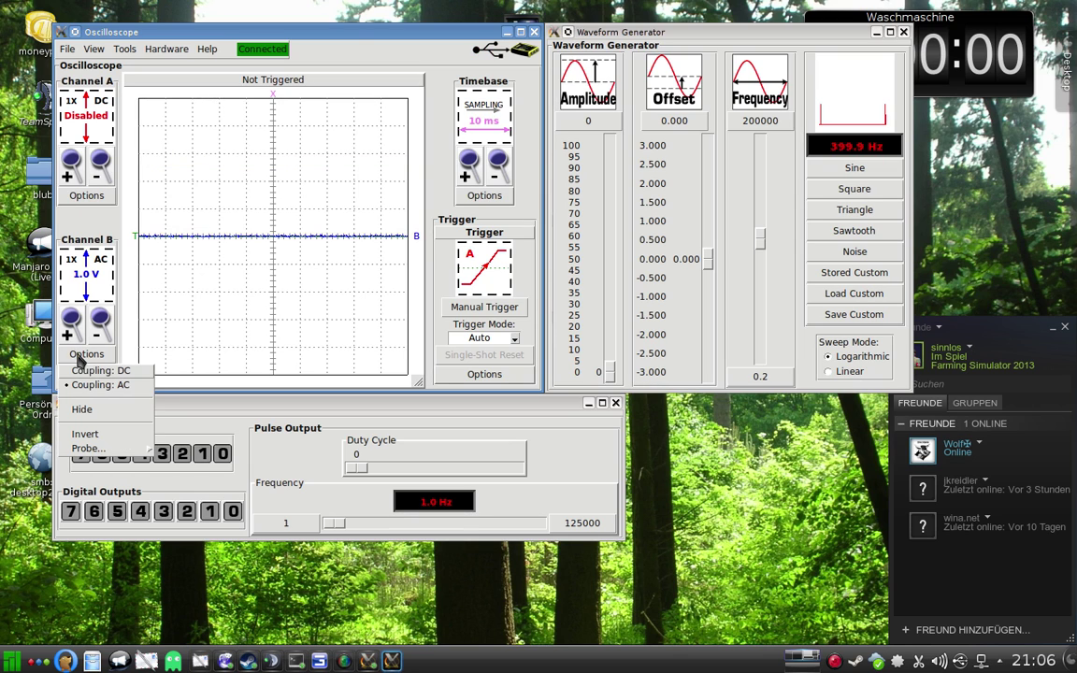
{"action": "left_click", "coordinate": [83, 372]}
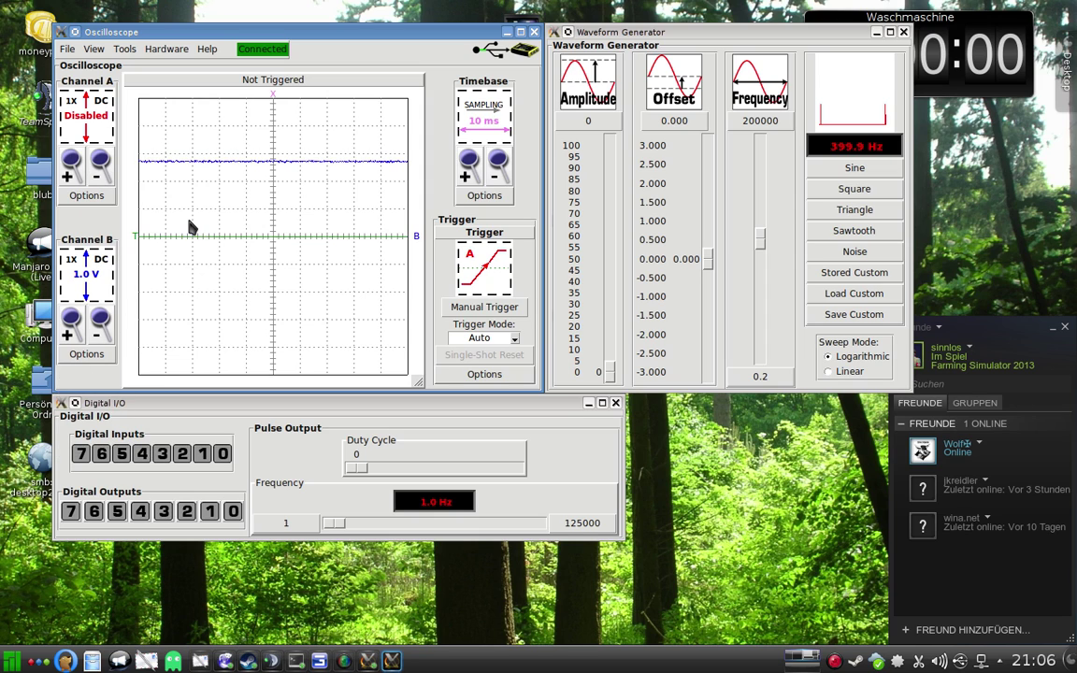
{"action": "left_click", "coordinate": [97, 357]}
{"action": "mouse_move", "coordinate": [112, 448]}
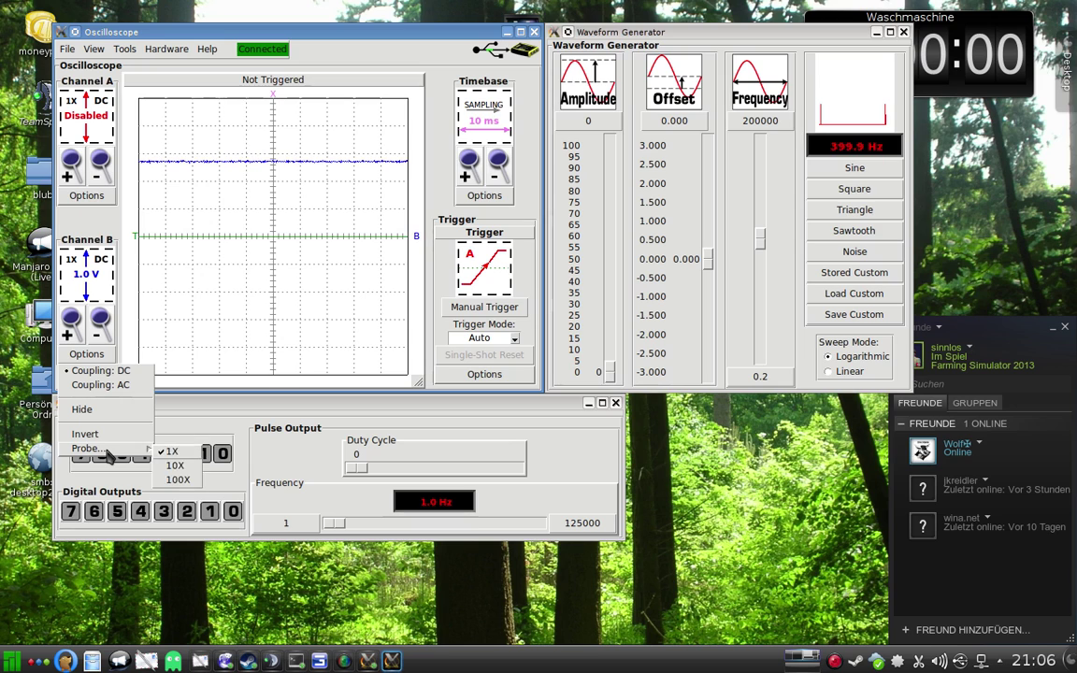
{"action": "left_click", "coordinate": [175, 466]}
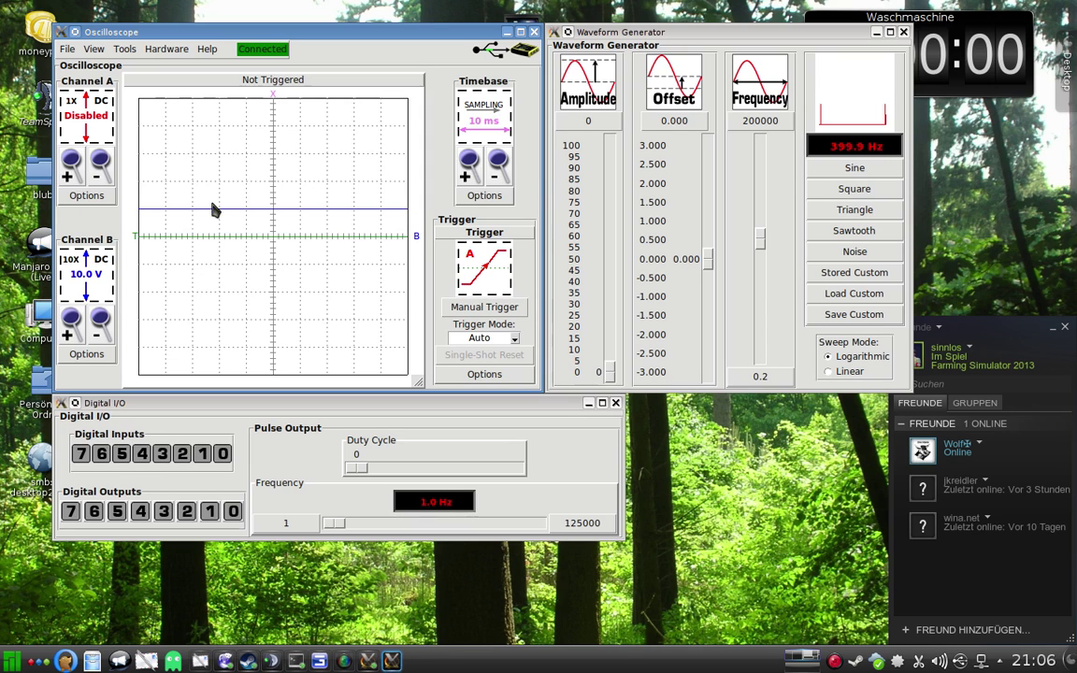
Shorten the oscilloscope timebase to 1 us and show the hidden Channel A trace again.
{"action": "left_click", "coordinate": [470, 168]}
{"action": "left_click", "coordinate": [468, 169]}
{"action": "left_click", "coordinate": [467, 169]}
{"action": "left_click", "coordinate": [468, 169]}
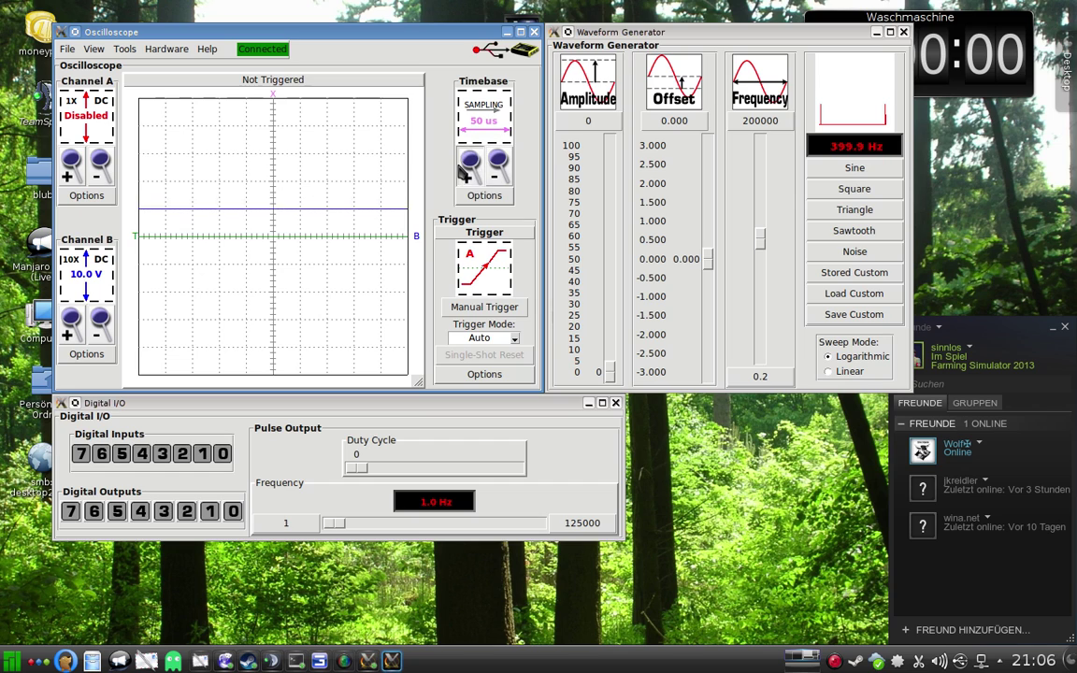
{"action": "left_click", "coordinate": [465, 170]}
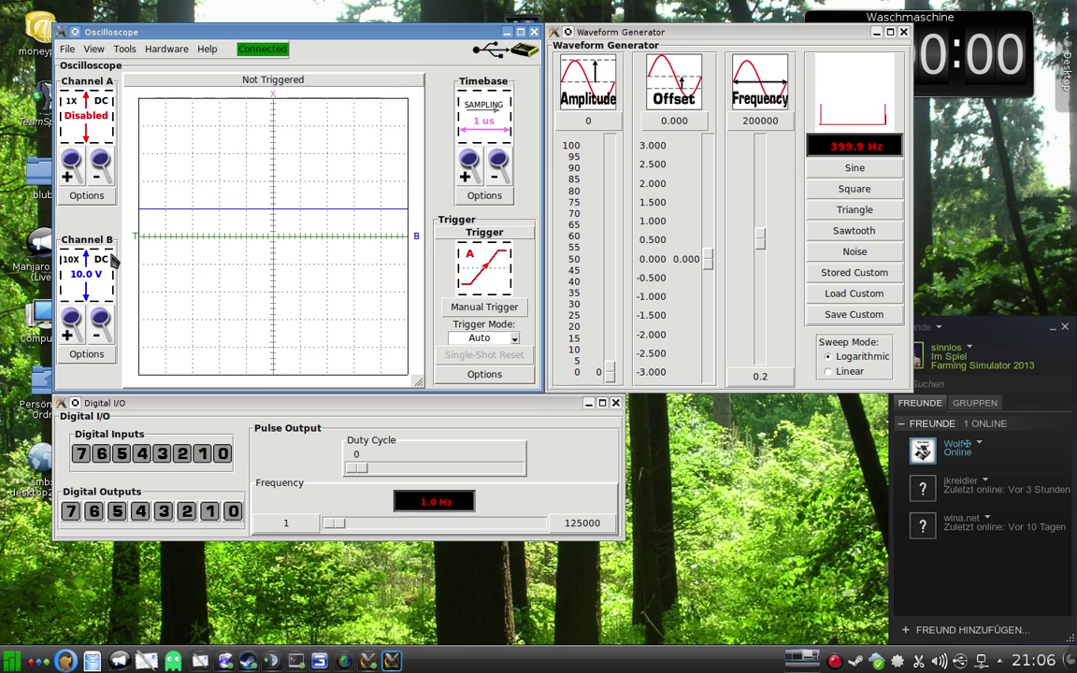
{"action": "left_click", "coordinate": [102, 195]}
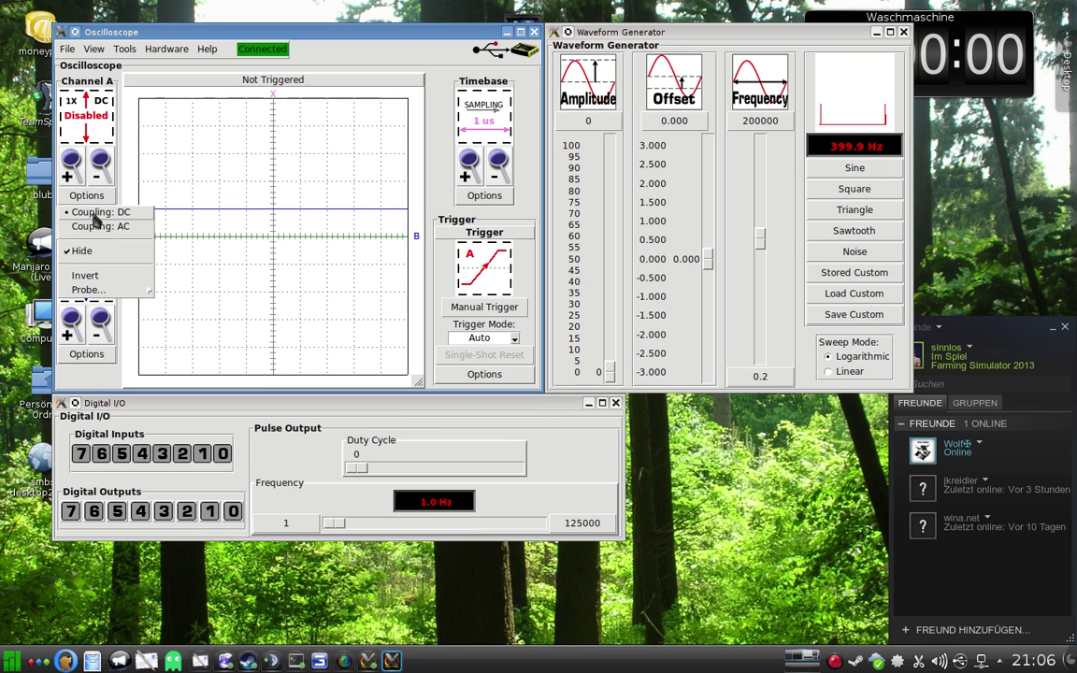
{"action": "left_click", "coordinate": [80, 250]}
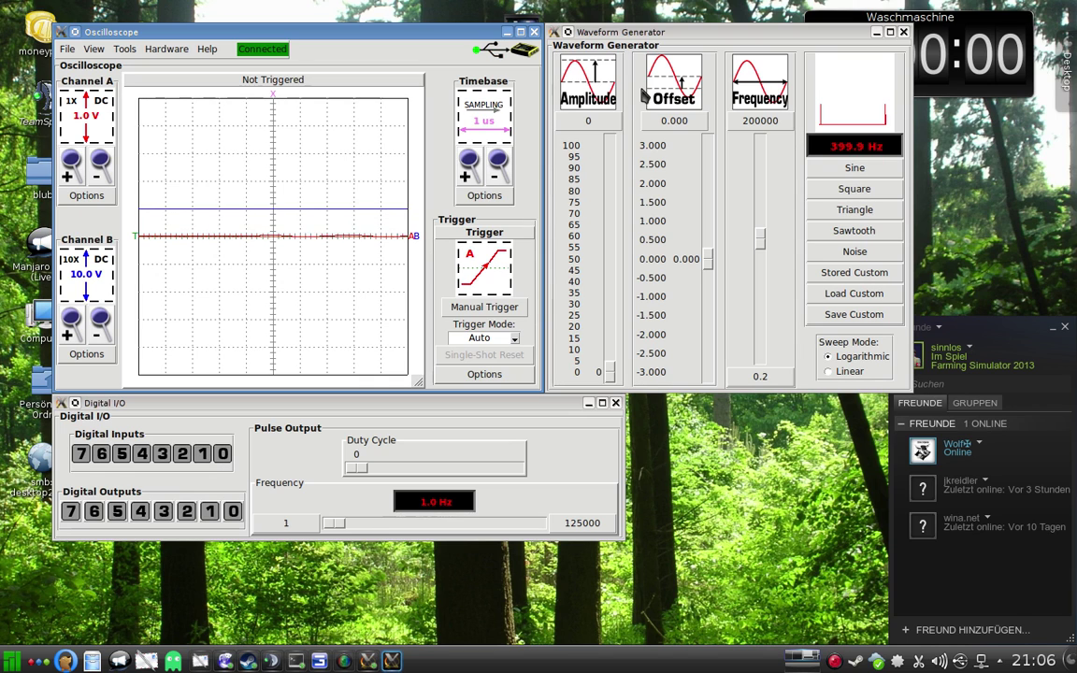
Set the waveform generator to a sine wave with a frequency of 10 Hz and an amplitude of 50.
{"action": "left_click", "coordinate": [853, 170]}
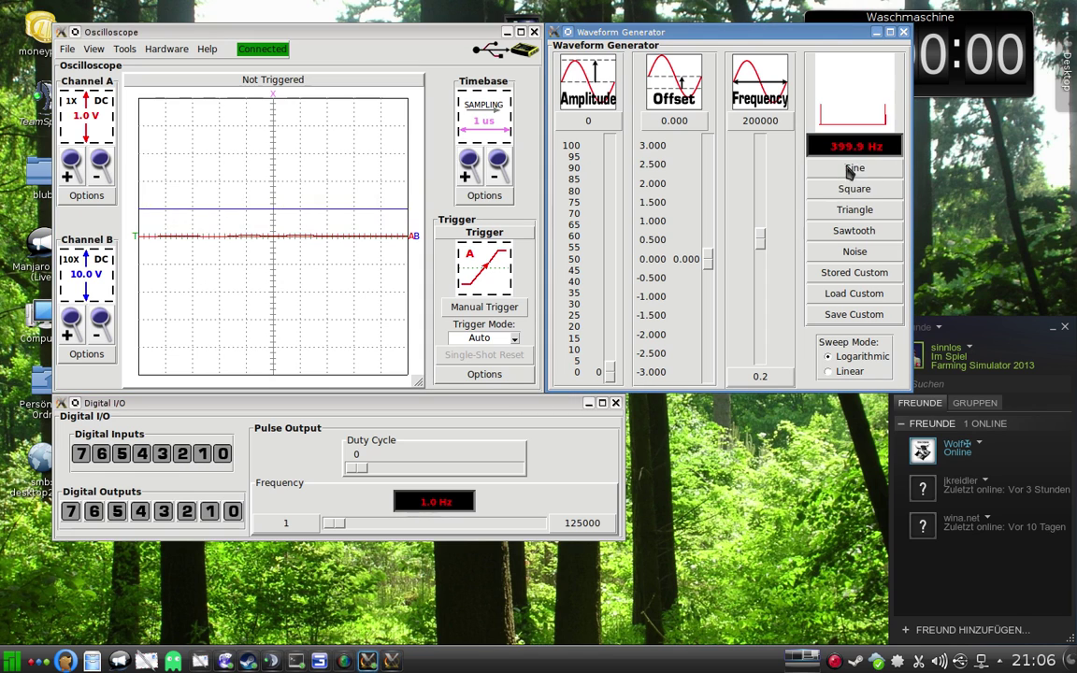
{"action": "left_click", "coordinate": [860, 153]}
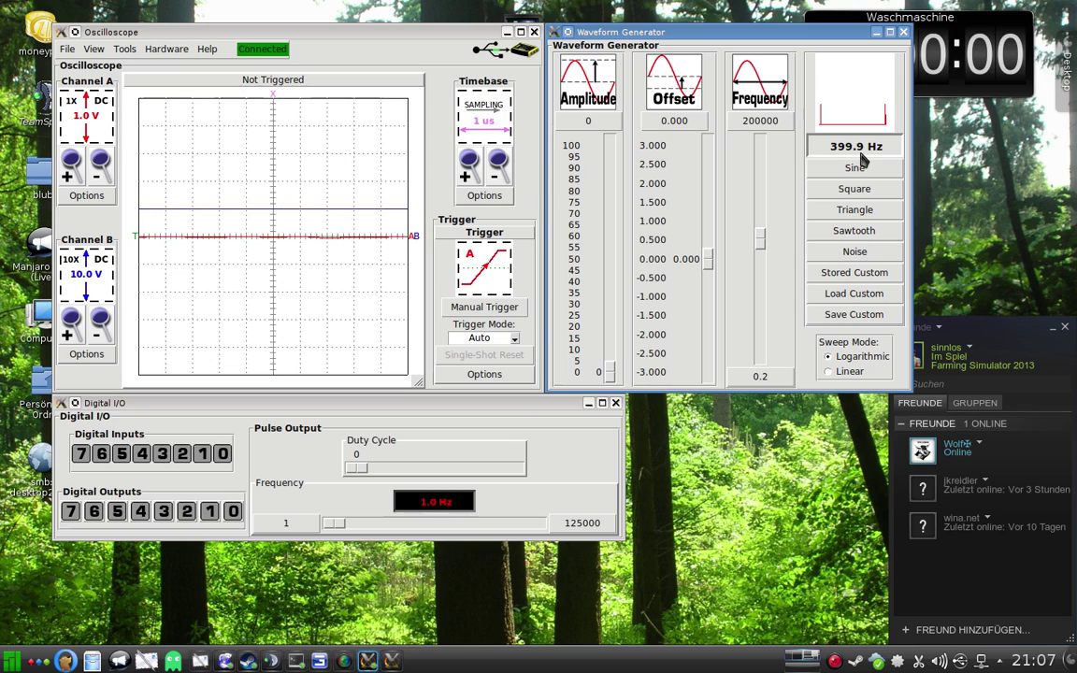
{"action": "type", "text": "10"}
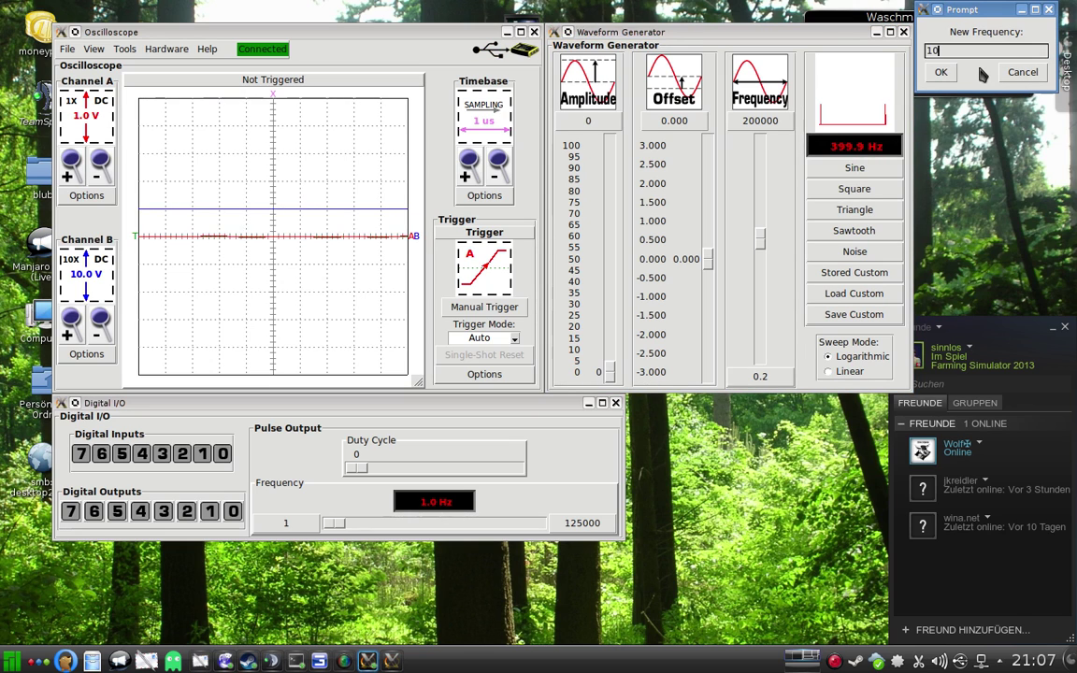
{"action": "key", "text": "Return"}
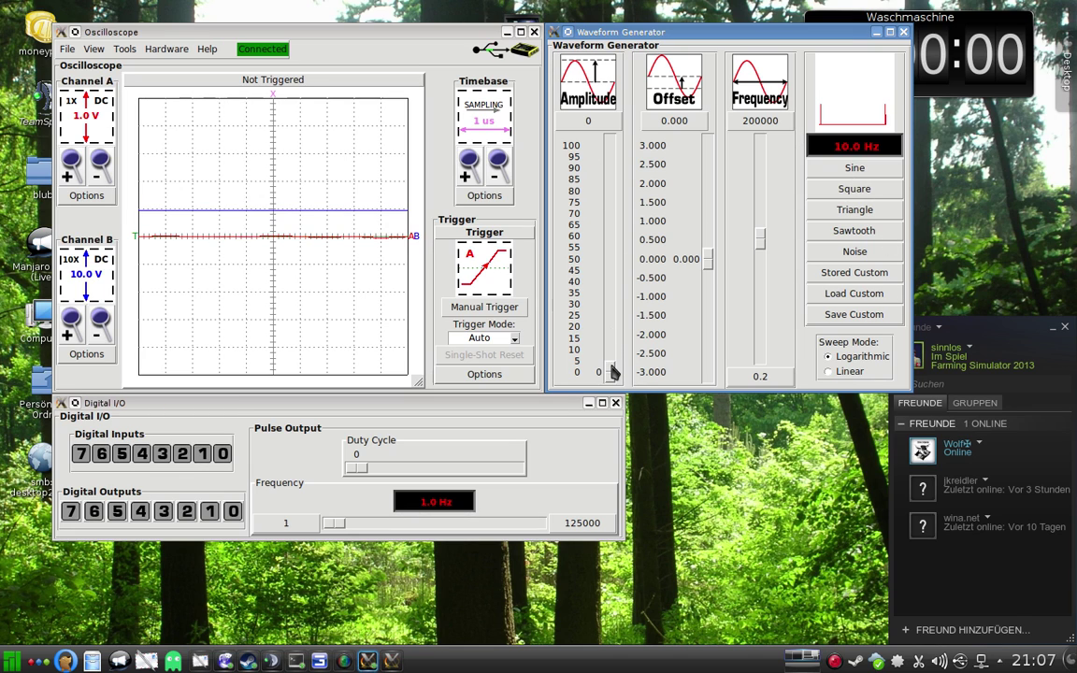
{"action": "mouse_move", "coordinate": [612, 373]}
{"action": "left_mouse_down"}
{"action": "mouse_move", "coordinate": [613, 241]}
{"action": "mouse_move", "coordinate": [614, 259]}
{"action": "left_mouse_up"}
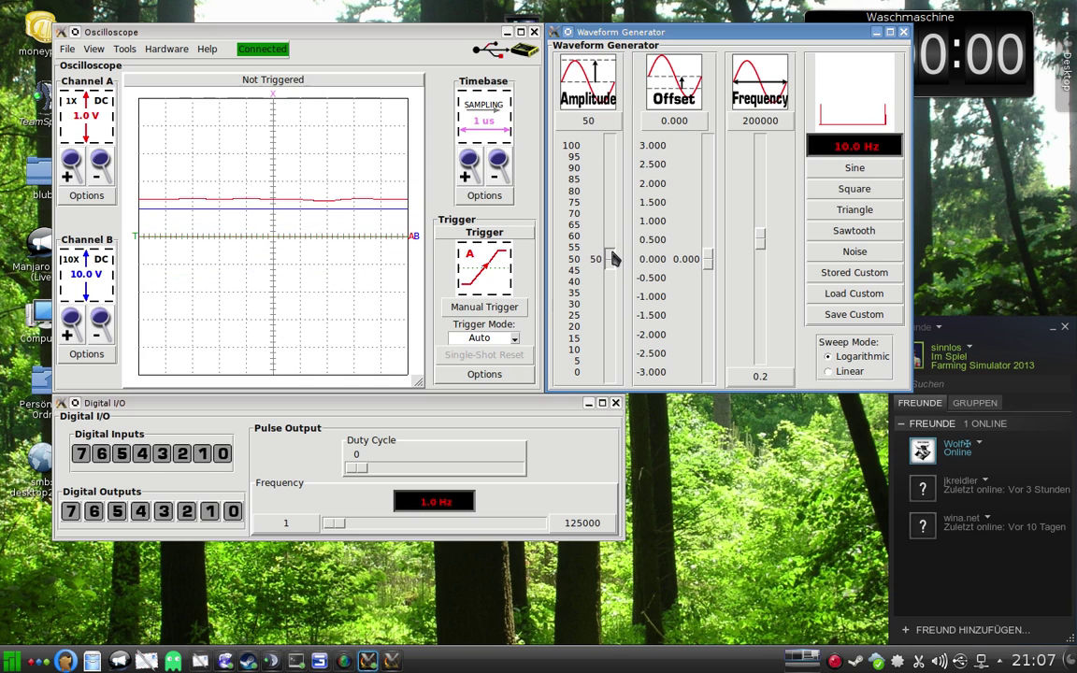
Lengthen the oscilloscope timebase to 10 ms to view the generated sine wave.
{"action": "left_click", "coordinate": [509, 176]}
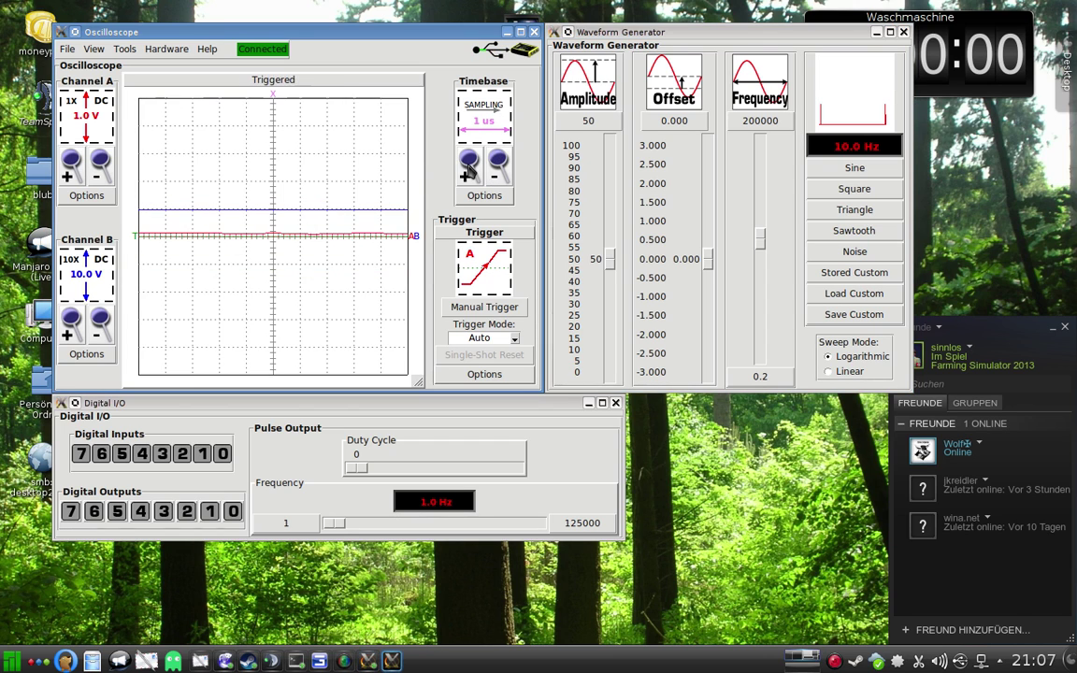
{"action": "left_click", "coordinate": [500, 164]}
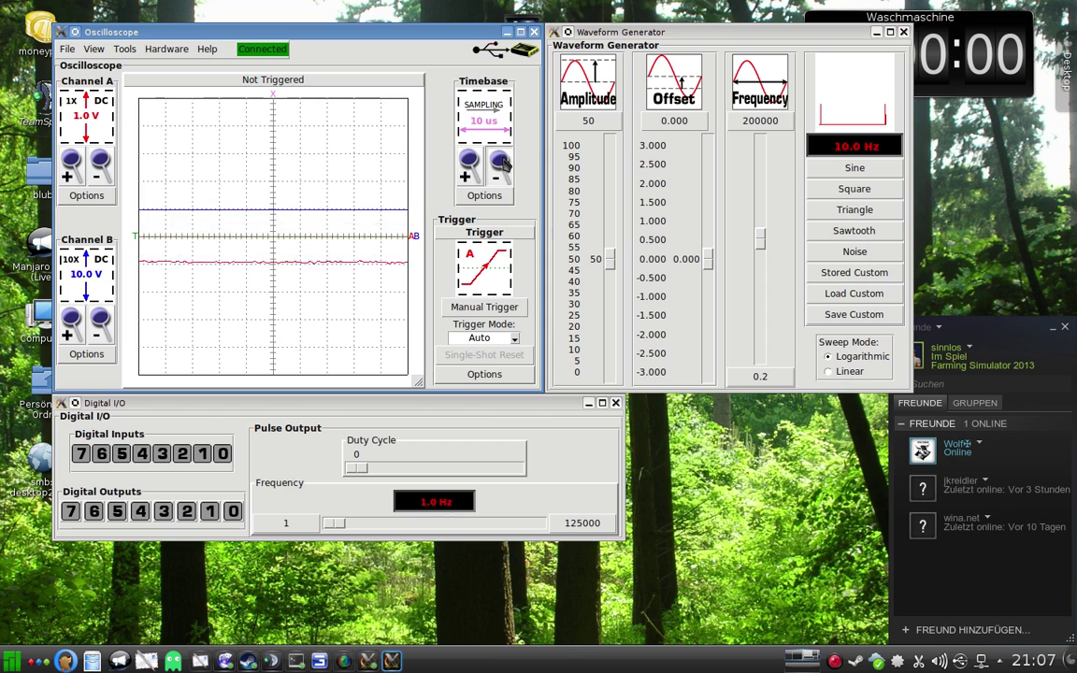
{"action": "left_click", "coordinate": [500, 164]}
{"action": "left_click", "coordinate": [500, 163]}
{"action": "left_click", "coordinate": [500, 164]}
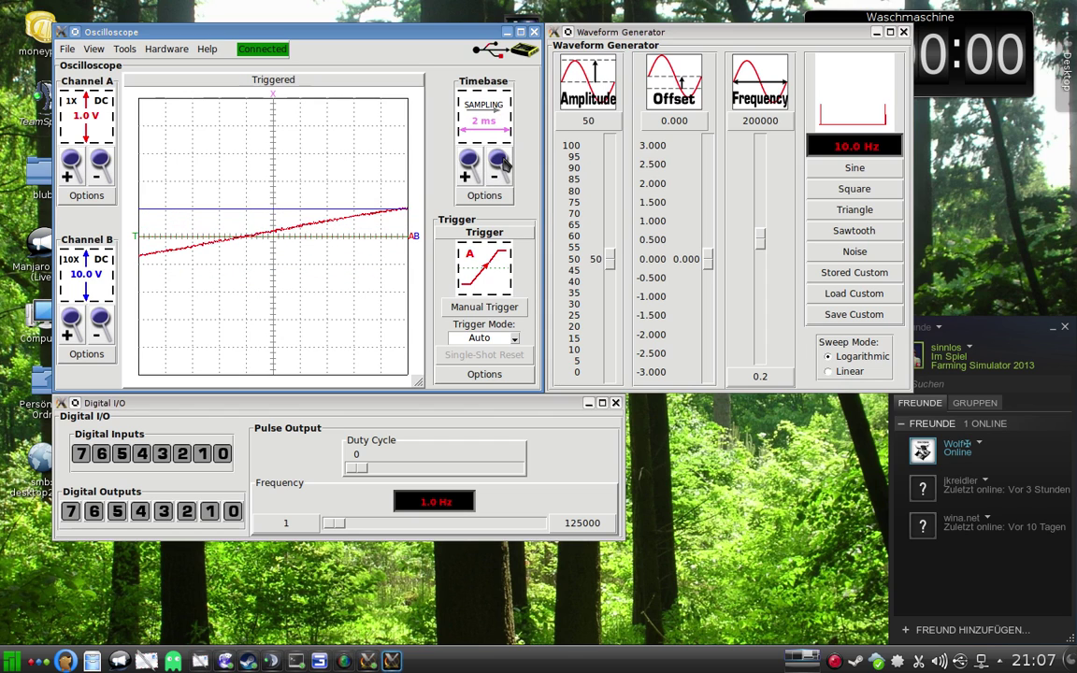
{"action": "left_click", "coordinate": [500, 164]}
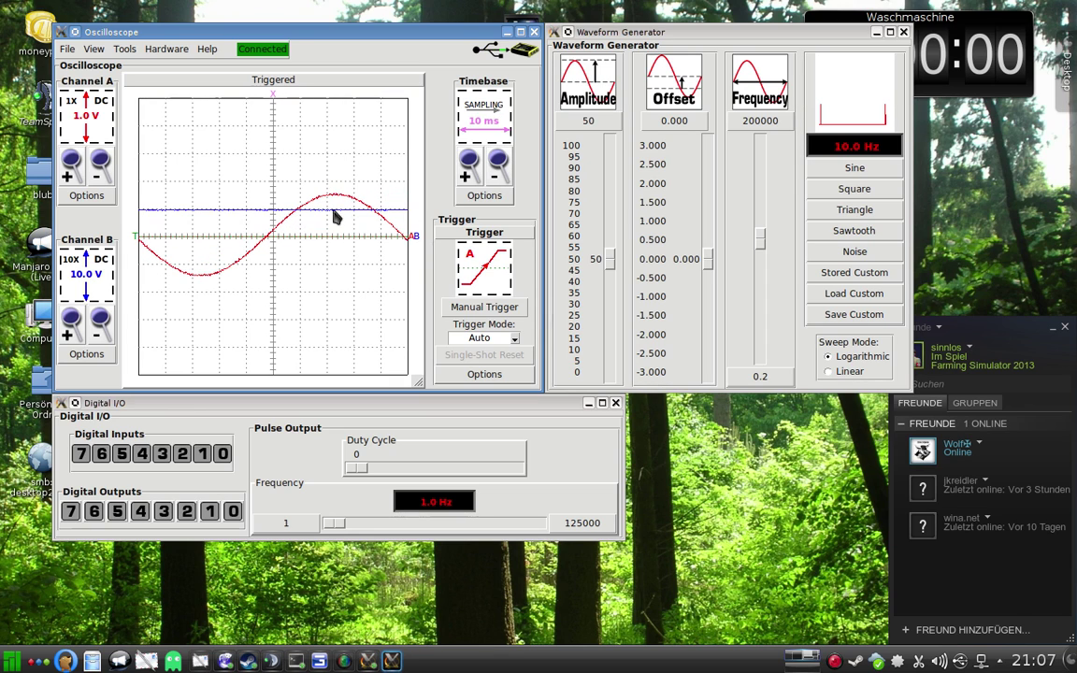
Switch the trigger slope to Falling (-) and return it to Rising (+).
{"action": "left_click", "coordinate": [513, 373]}
{"action": "mouse_move", "coordinate": [492, 405]}
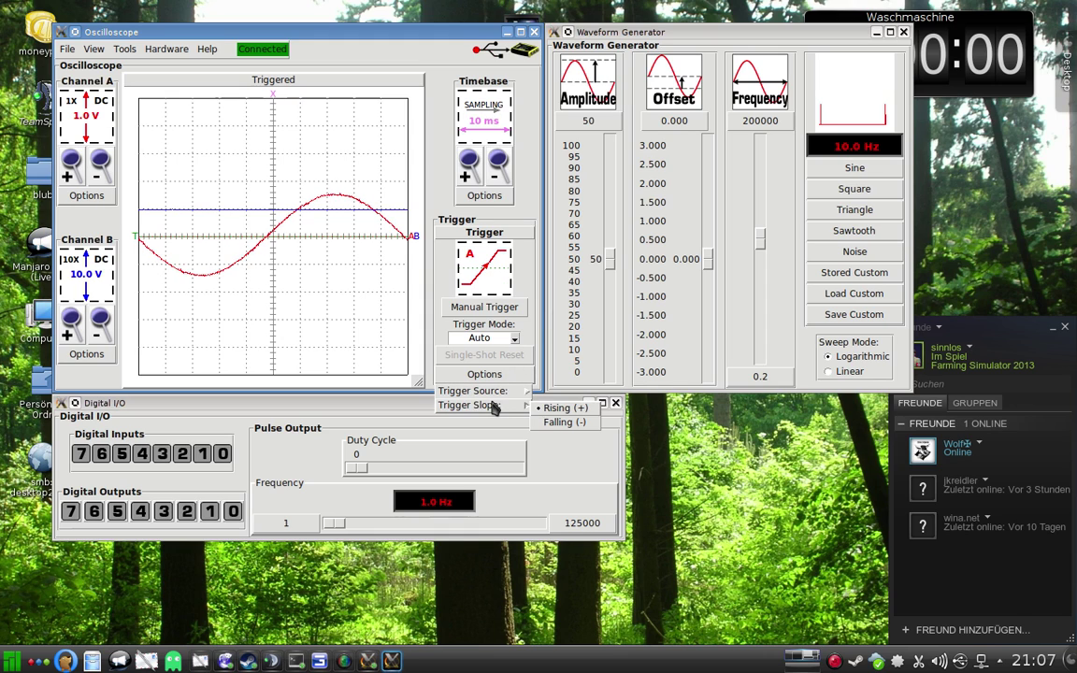
{"action": "left_click", "coordinate": [553, 422]}
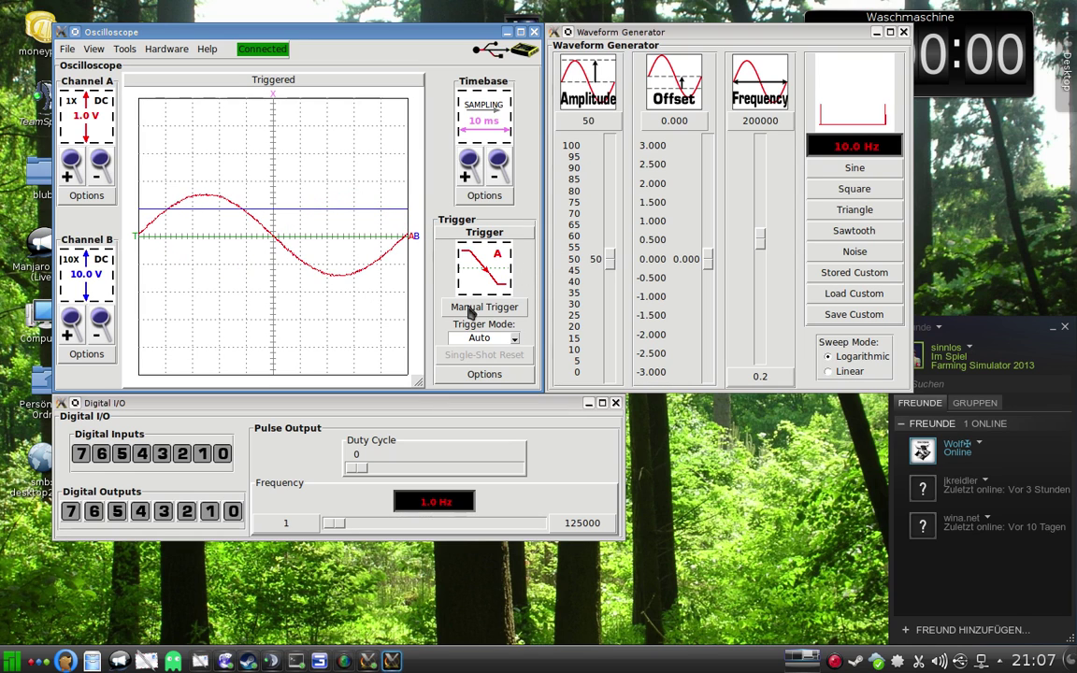
{"action": "left_click", "coordinate": [484, 374]}
{"action": "mouse_move", "coordinate": [514, 408]}
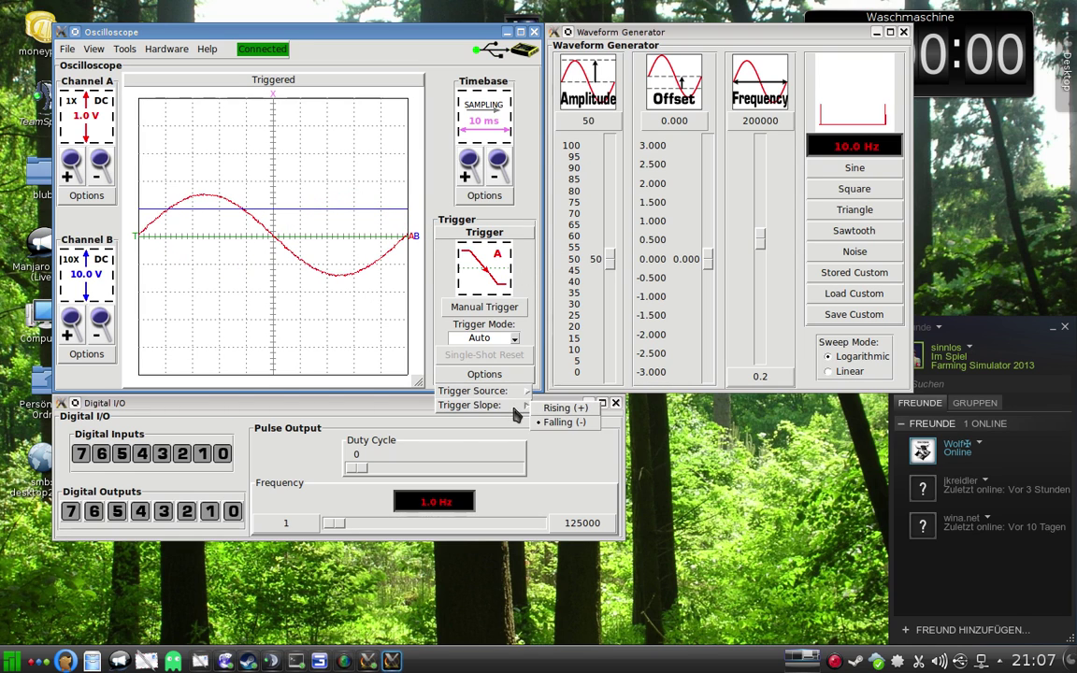
{"action": "left_click", "coordinate": [563, 409]}
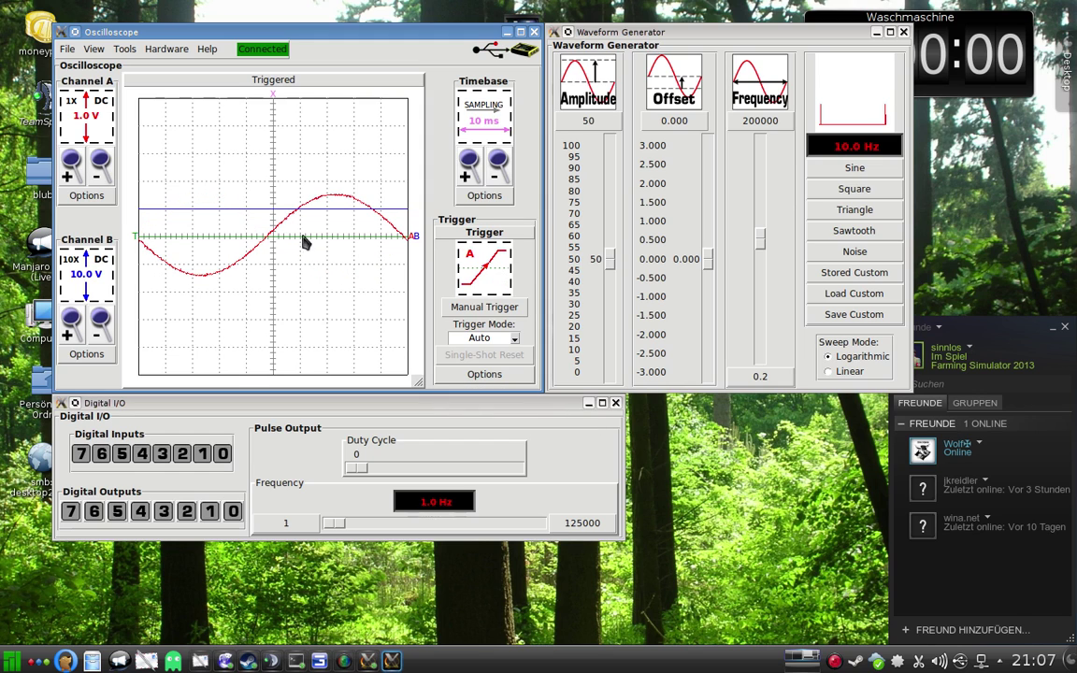
Switch the oscilloscope's trigger source to Channel B and return it to Channel A.
{"action": "left_click", "coordinate": [484, 374]}
{"action": "mouse_move", "coordinate": [520, 391]}
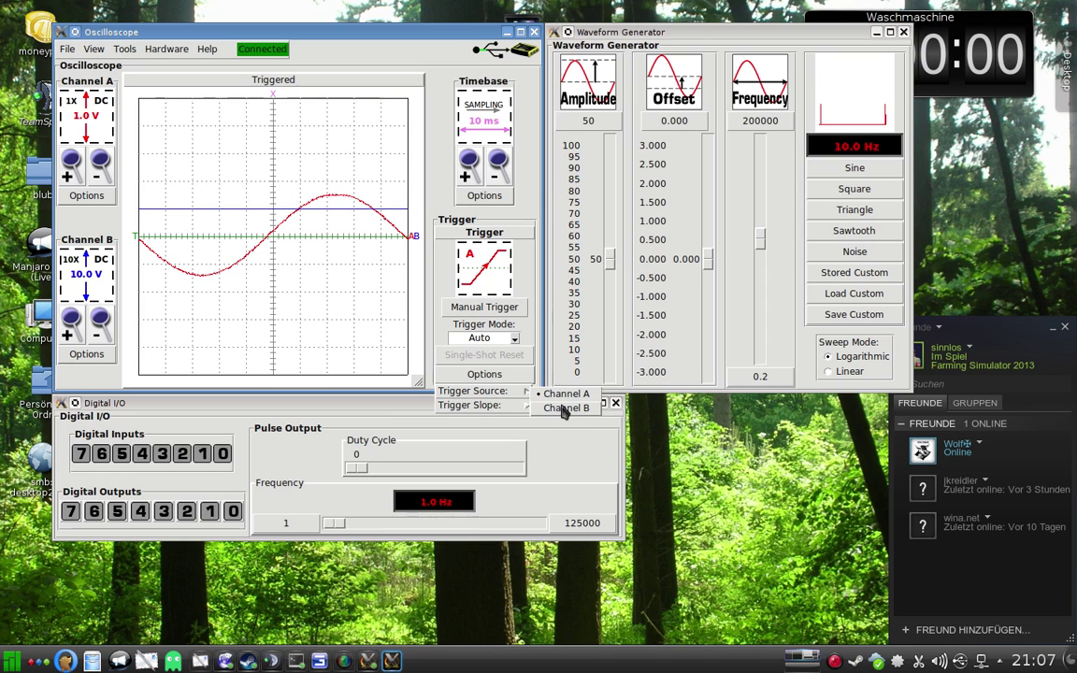
{"action": "left_click", "coordinate": [564, 412]}
{"action": "left_click", "coordinate": [505, 374]}
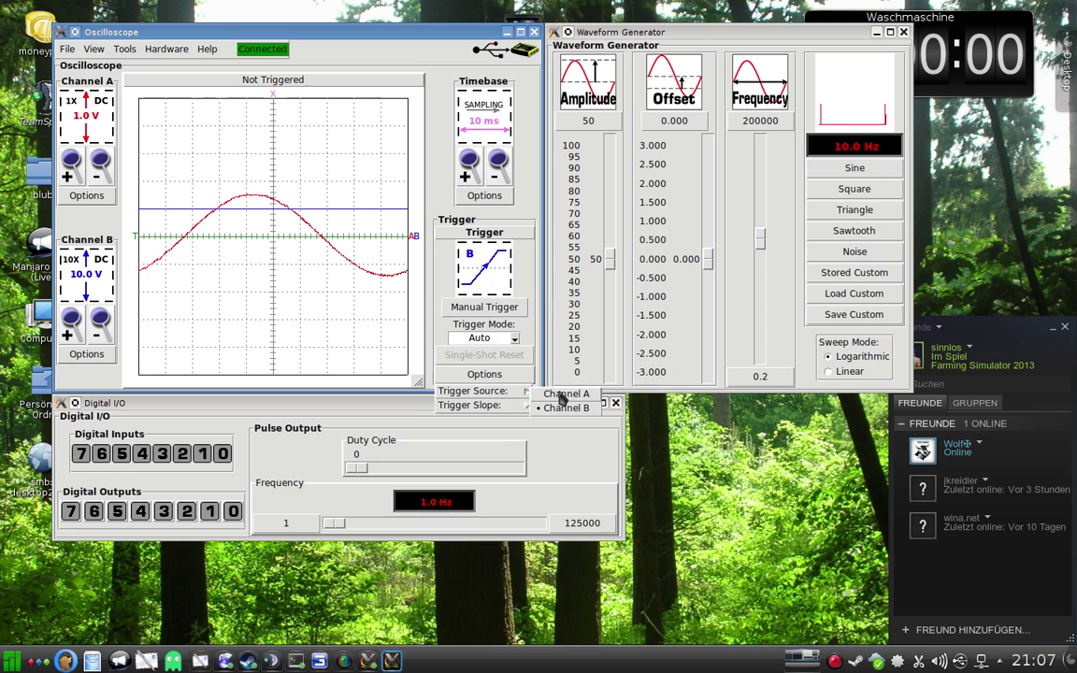
{"action": "left_click", "coordinate": [561, 392]}
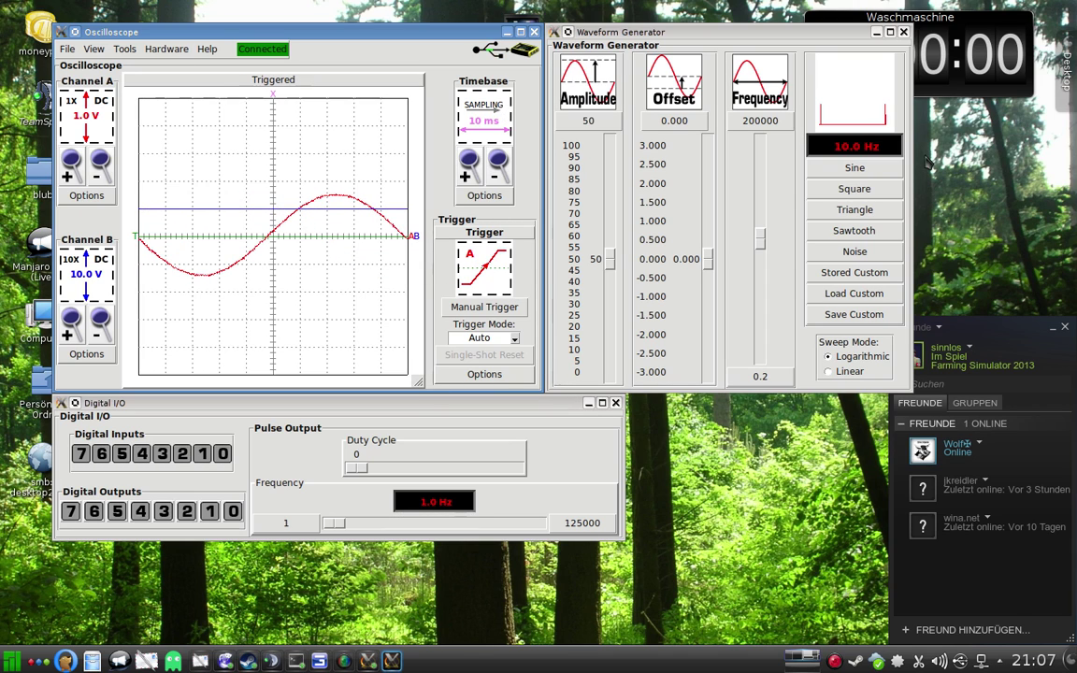
Cycle the waveform generator through square, triangle, sawtooth and noise outputs, and return it to sawtooth.
{"action": "left_click", "coordinate": [852, 190]}
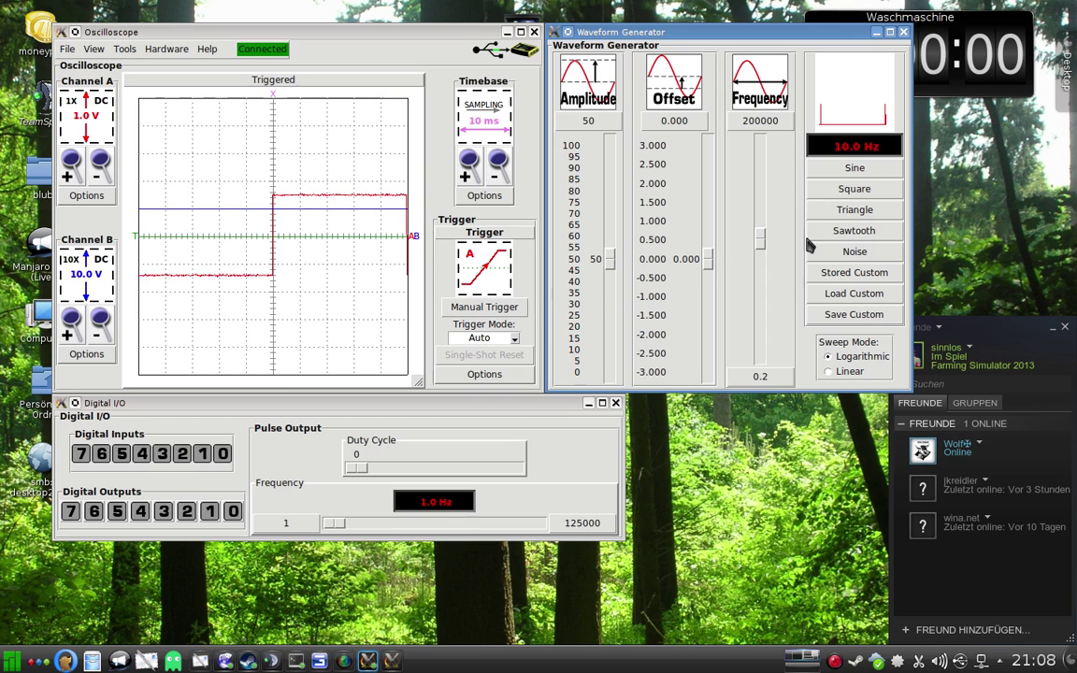
{"action": "left_click", "coordinate": [841, 212]}
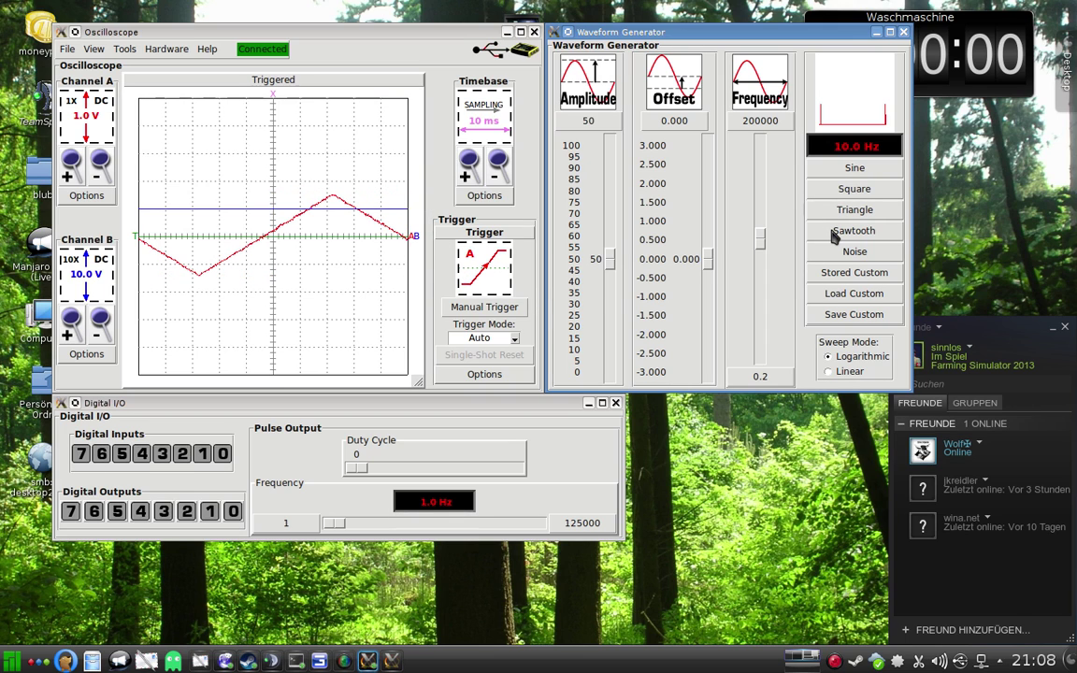
{"action": "left_click", "coordinate": [833, 235]}
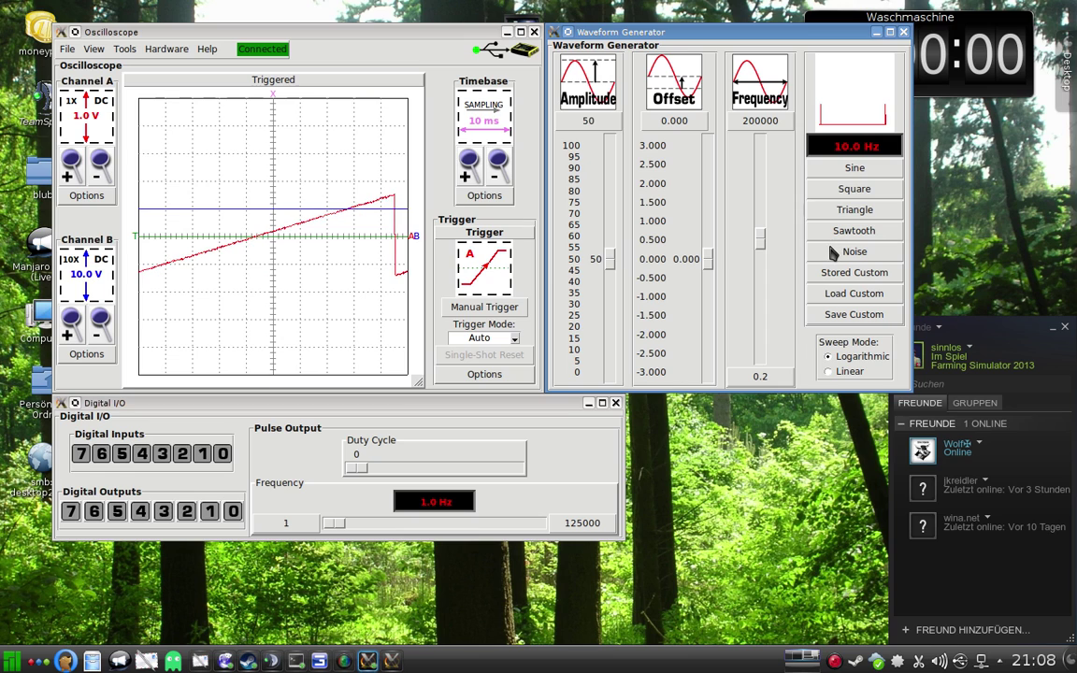
{"action": "left_click", "coordinate": [833, 252]}
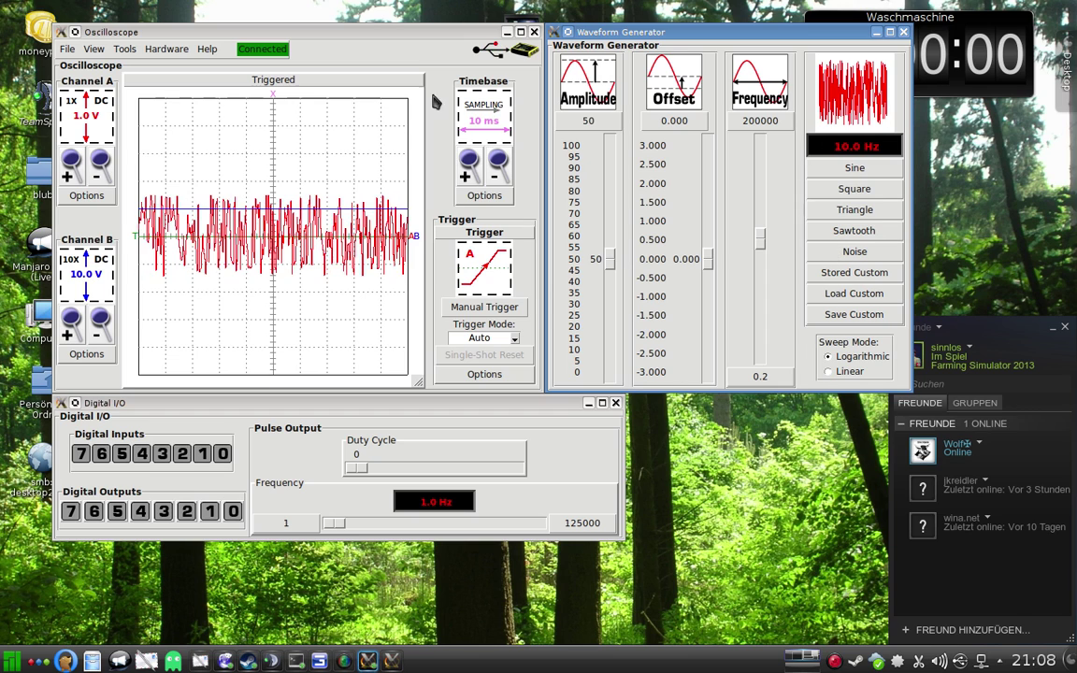
{"action": "left_click", "coordinate": [842, 231]}
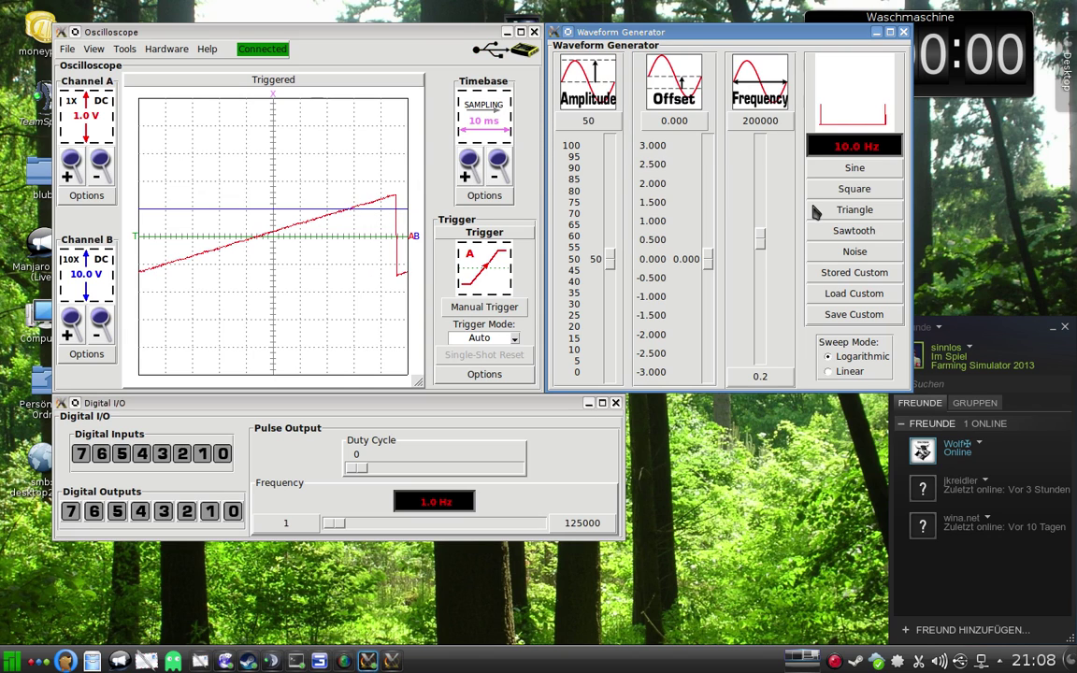
Raise the waveform generator's frequency to 200000 Hz and lengthen the oscilloscope timebase to 2 s.
{"action": "left_click_drag", "start_coordinate": [762, 248], "coordinate": [763, 145]}
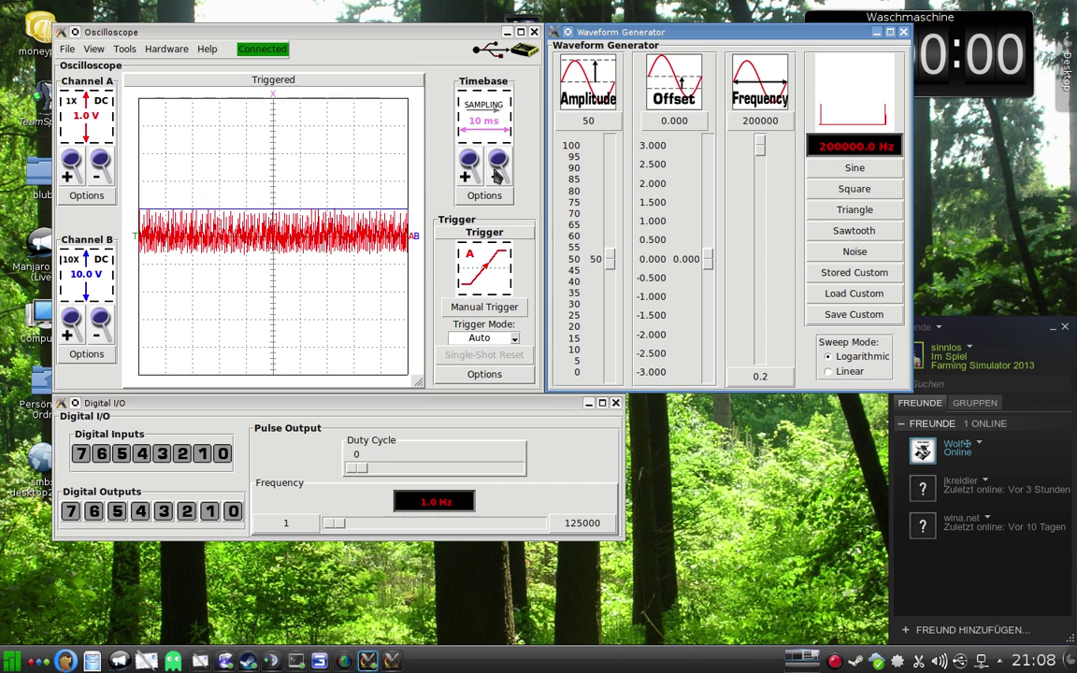
{"action": "left_click", "coordinate": [499, 168]}
{"action": "left_click", "coordinate": [499, 168]}
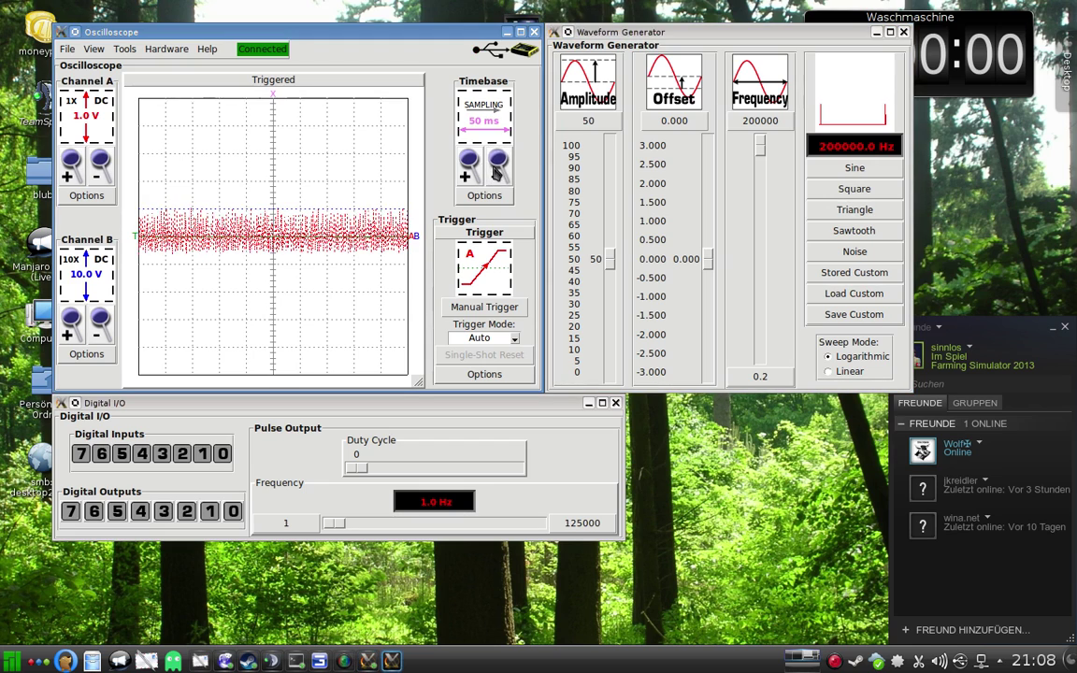
{"action": "left_click", "coordinate": [499, 168]}
{"action": "left_click", "coordinate": [498, 168]}
{"action": "left_click", "coordinate": [498, 168]}
{"action": "left_click", "coordinate": [499, 169]}
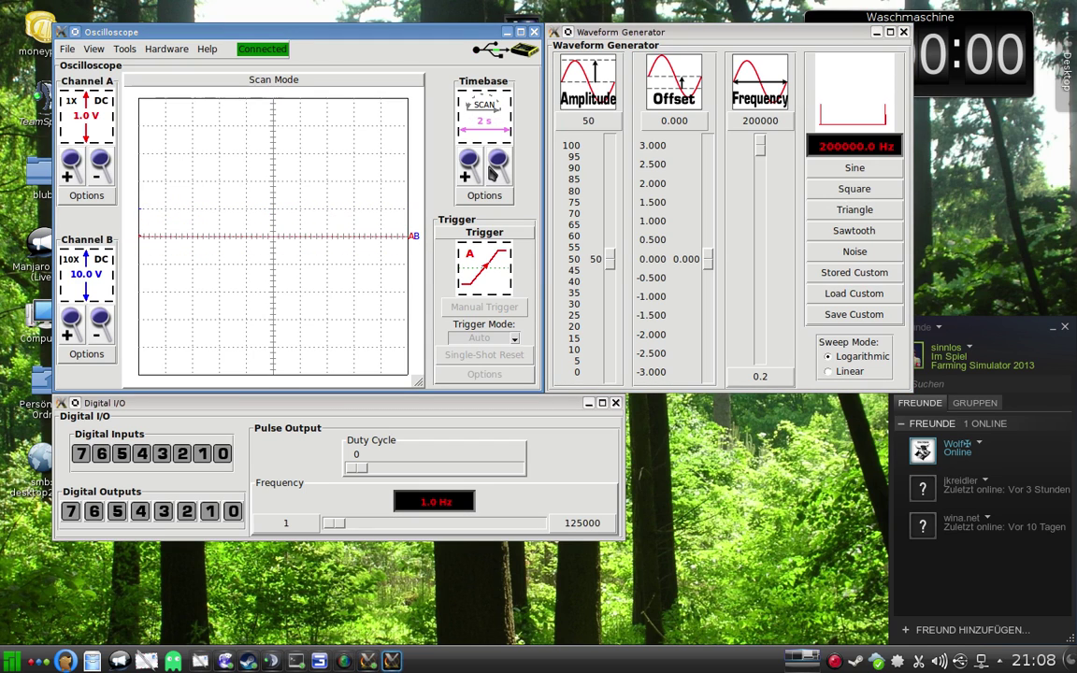
Set the timebase to Strip Chart mode and record a run of samples, stopping the recording at the end.
{"action": "left_click", "coordinate": [496, 195]}
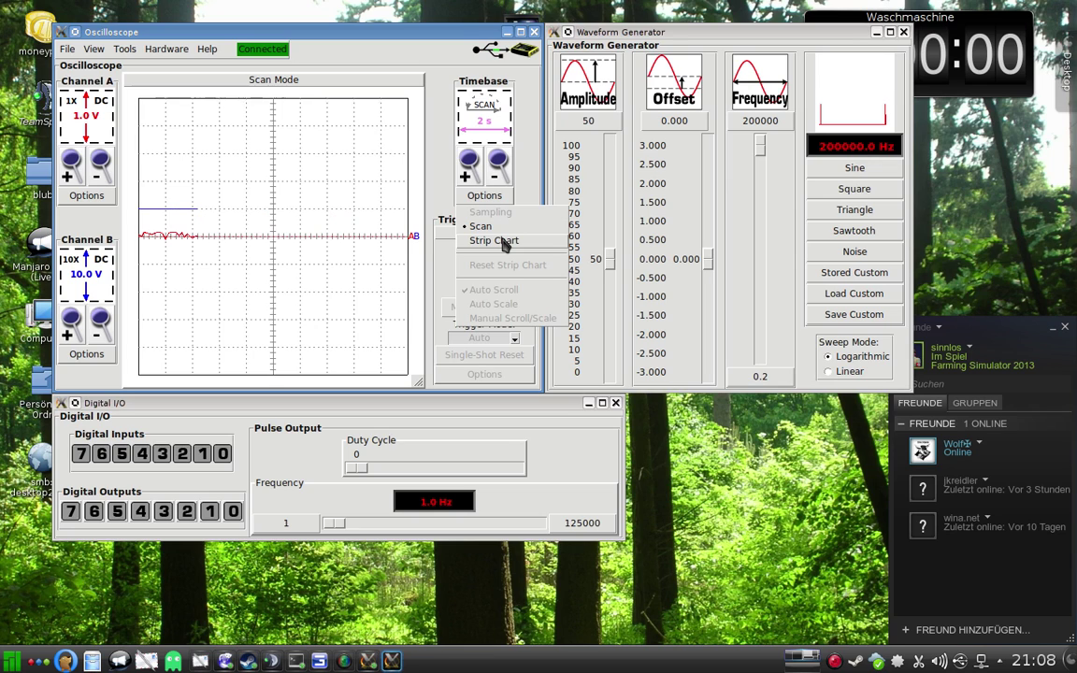
{"action": "left_click", "coordinate": [502, 240]}
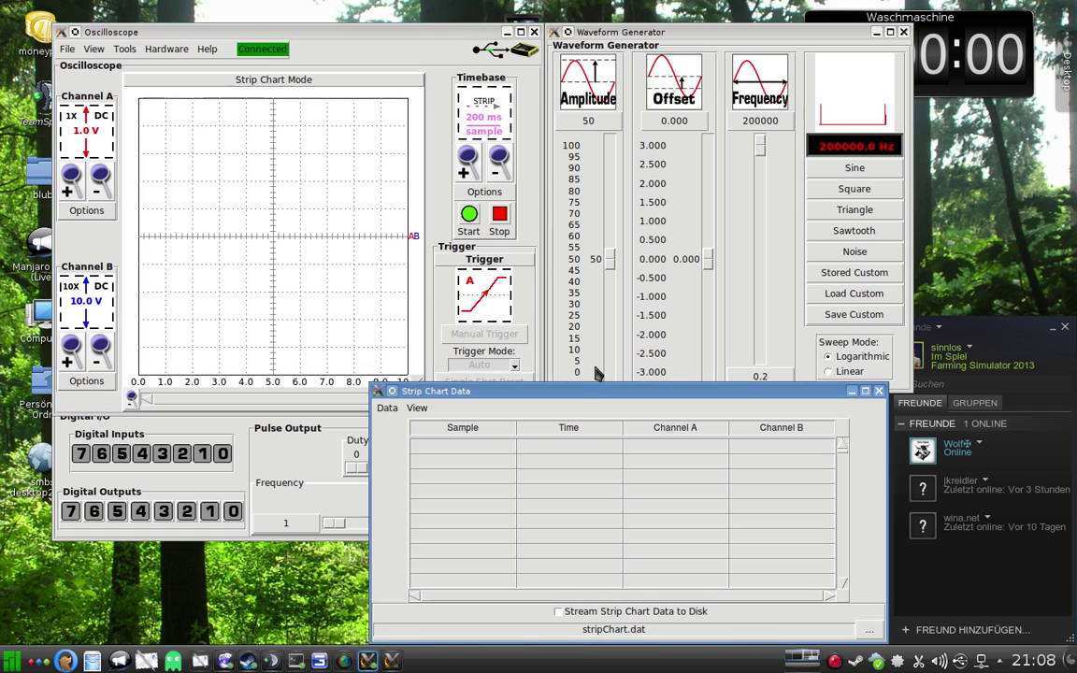
{"action": "left_click", "coordinate": [470, 215]}
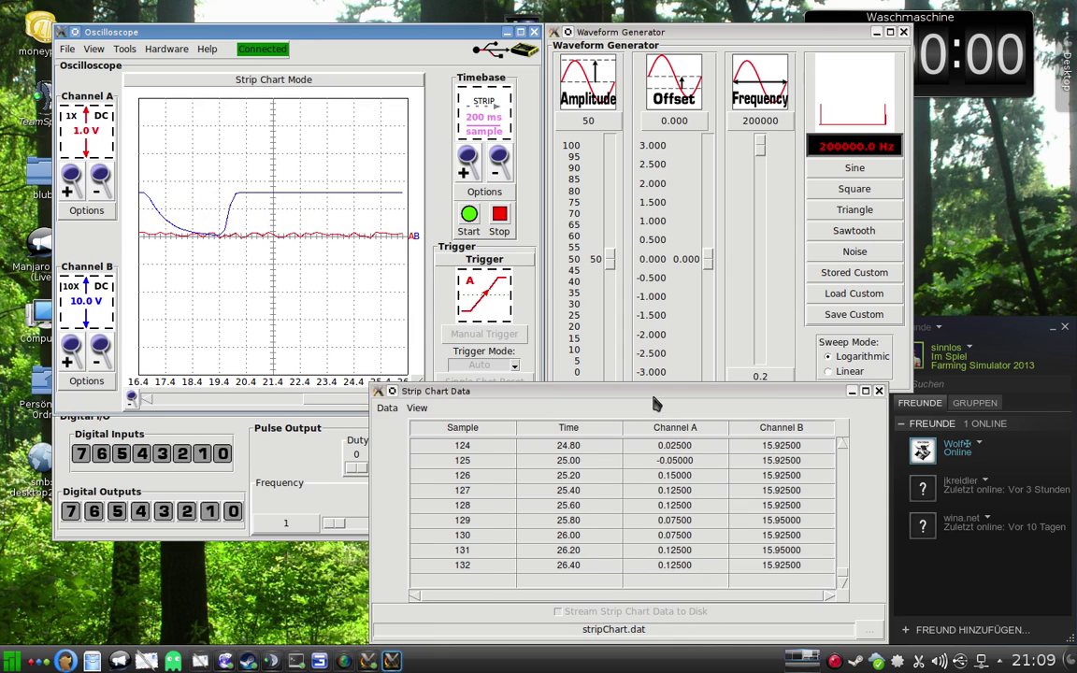
{"action": "left_click_drag", "start_coordinate": [653, 394], "coordinate": [665, 367]}
{"action": "left_click", "coordinate": [502, 217]}
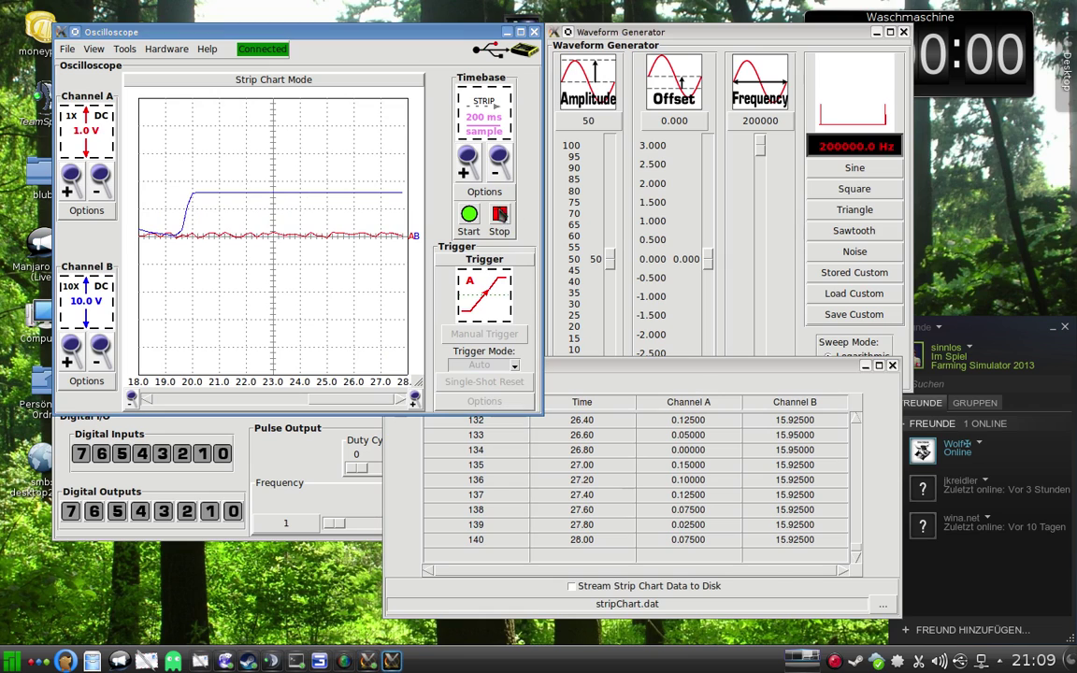
Lengthen the strip chart's sample interval to 2.0 s.
{"action": "left_click", "coordinate": [500, 161]}
{"action": "left_click", "coordinate": [501, 161]}
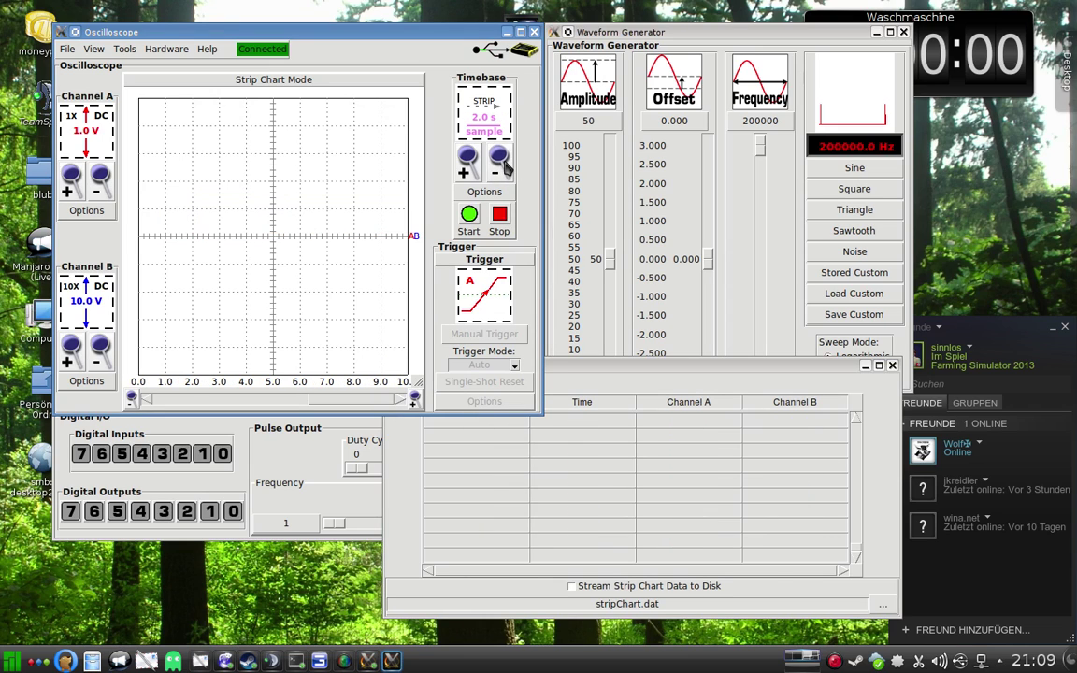
{"action": "left_click", "coordinate": [501, 160]}
Return the oscilloscope timebase to Scan mode and lengthen it to 20 s.
{"action": "left_click", "coordinate": [486, 192]}
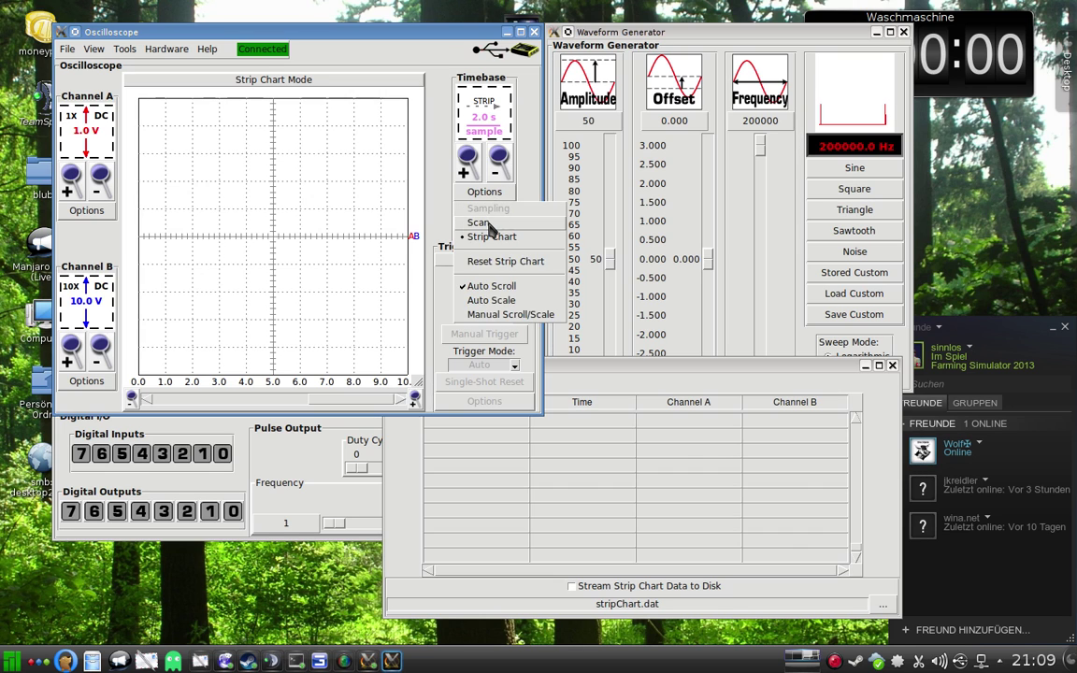
{"action": "left_click", "coordinate": [479, 222]}
{"action": "left_click", "coordinate": [486, 196]}
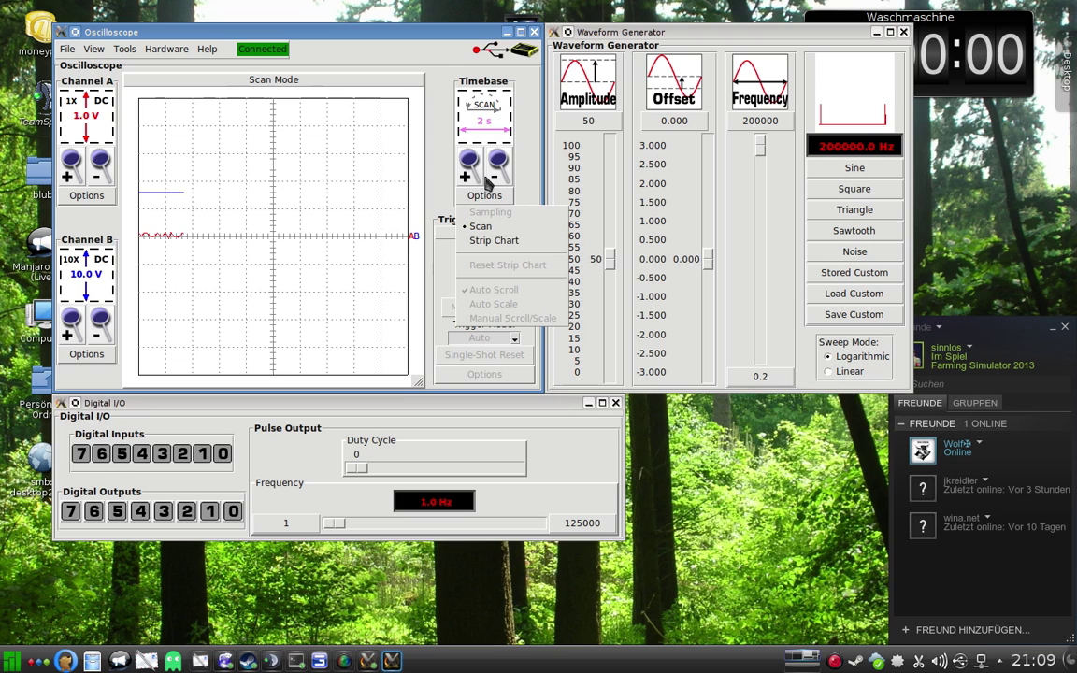
{"action": "left_click", "coordinate": [496, 191]}
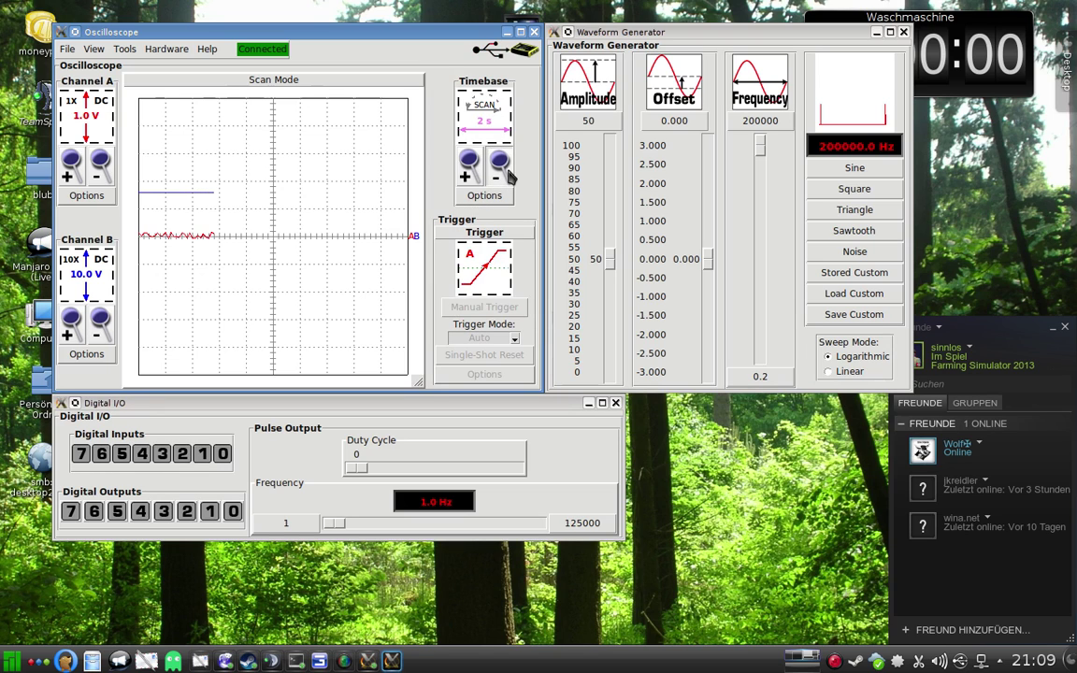
{"action": "left_click", "coordinate": [502, 168]}
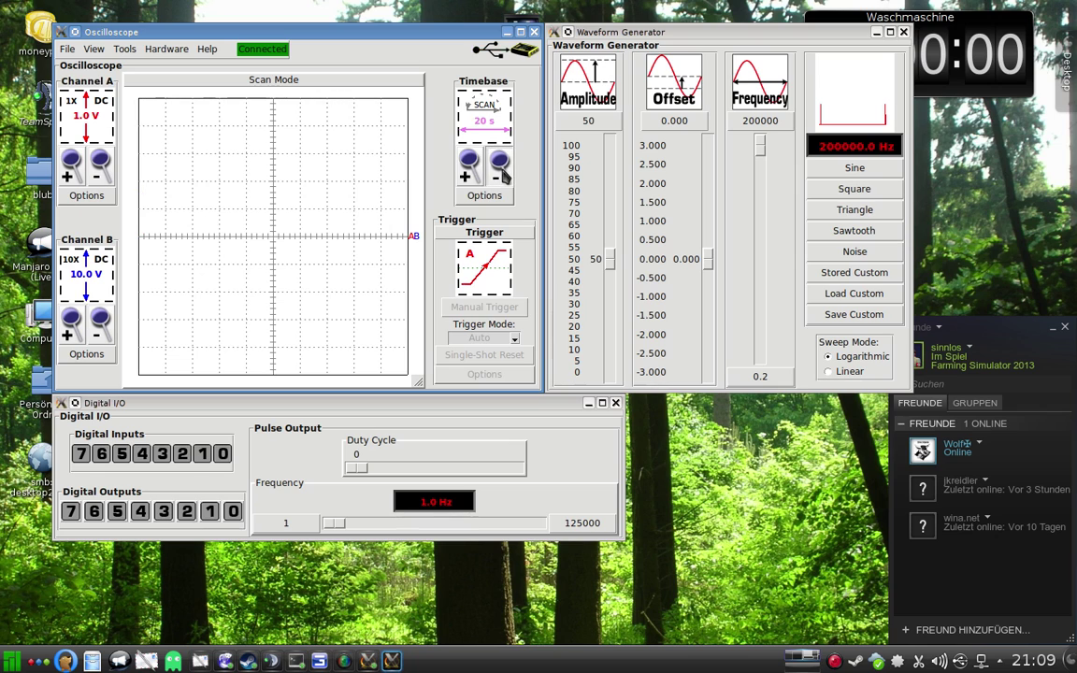
Shorten the oscilloscope timebase to 1 us in Sampling mode to resolve the high-frequency signal.
{"action": "left_click", "coordinate": [472, 173]}
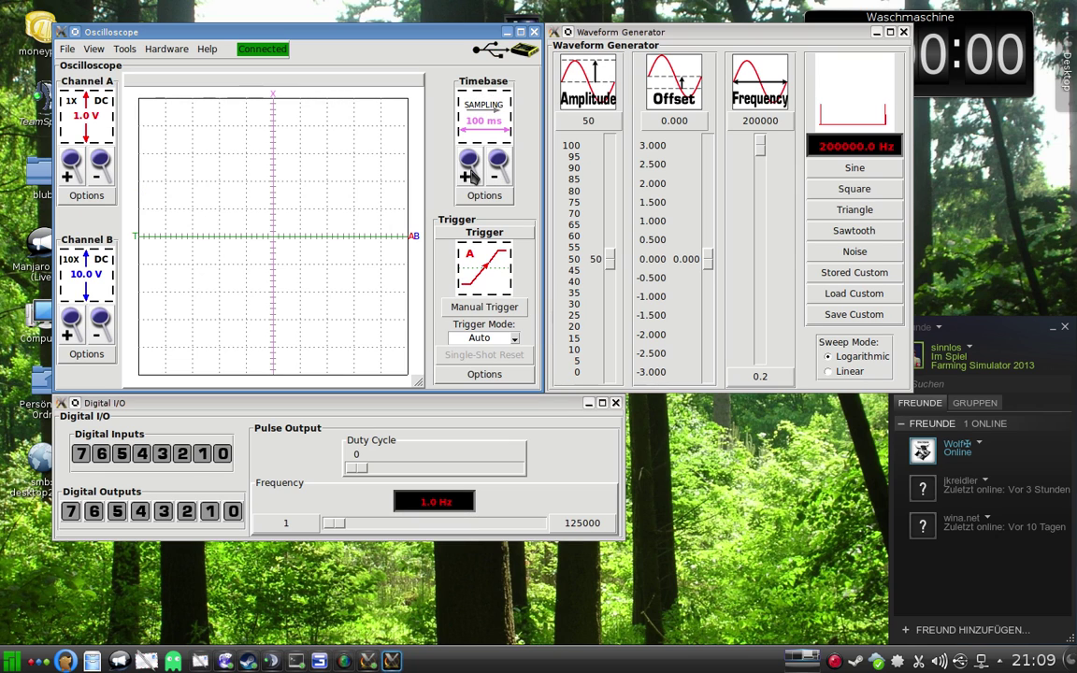
{"action": "left_click", "coordinate": [484, 196]}
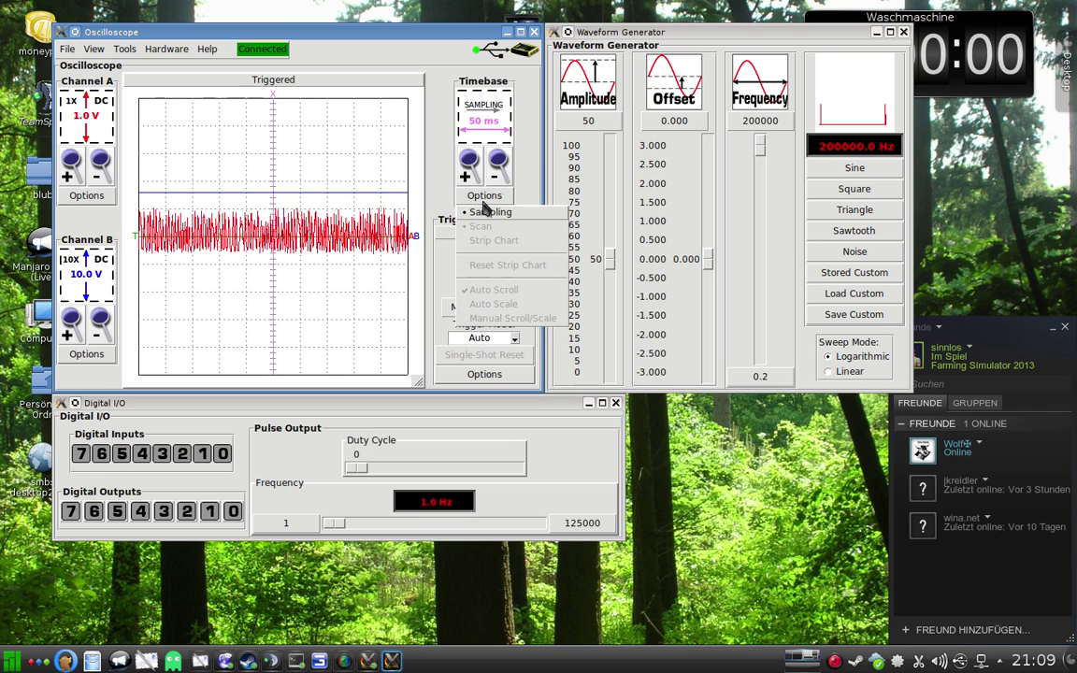
{"action": "left_click", "coordinate": [469, 166]}
{"action": "left_click", "coordinate": [470, 167]}
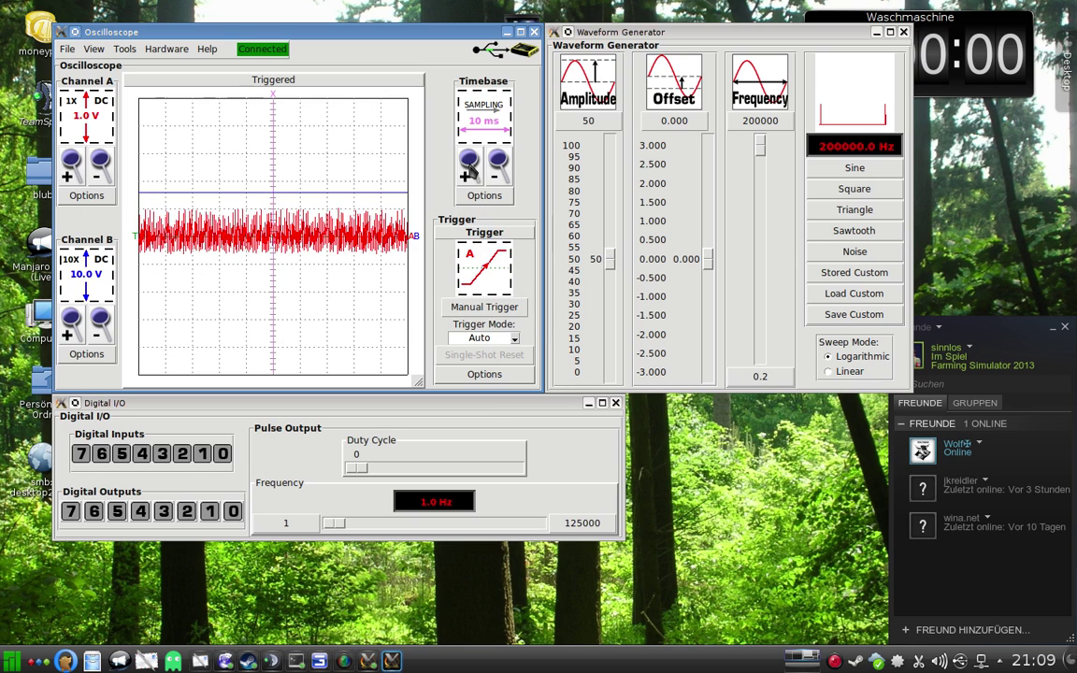
{"action": "left_click", "coordinate": [469, 167]}
{"action": "left_click", "coordinate": [469, 167]}
{"action": "left_click", "coordinate": [470, 169]}
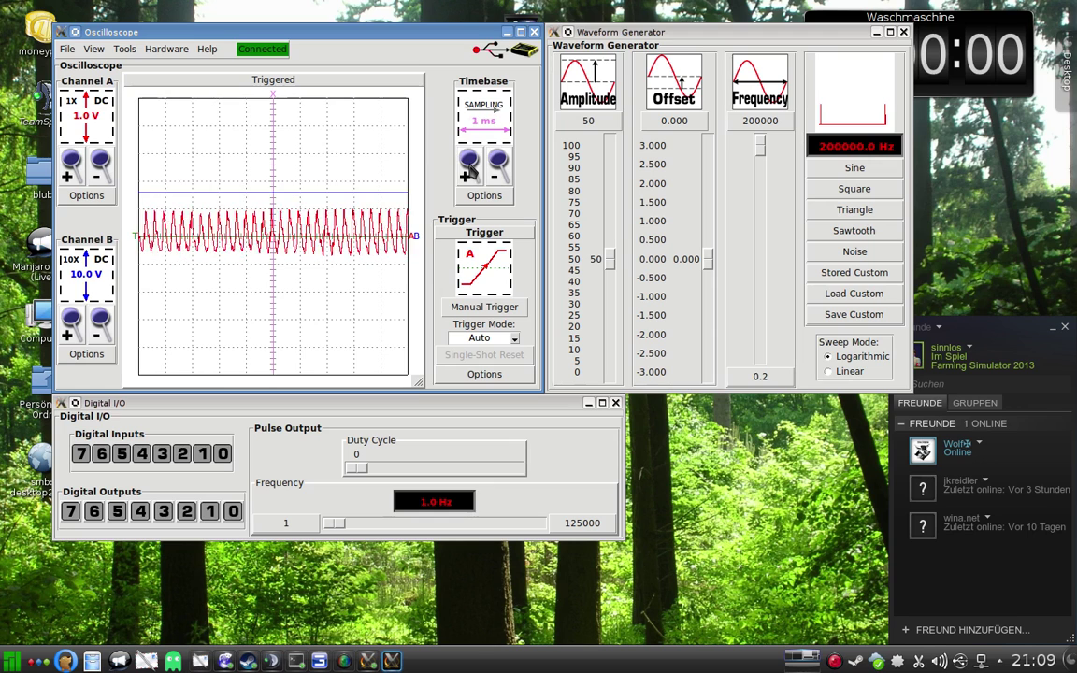
{"action": "left_click", "coordinate": [470, 169]}
{"action": "left_click", "coordinate": [470, 168]}
{"action": "left_click", "coordinate": [470, 168]}
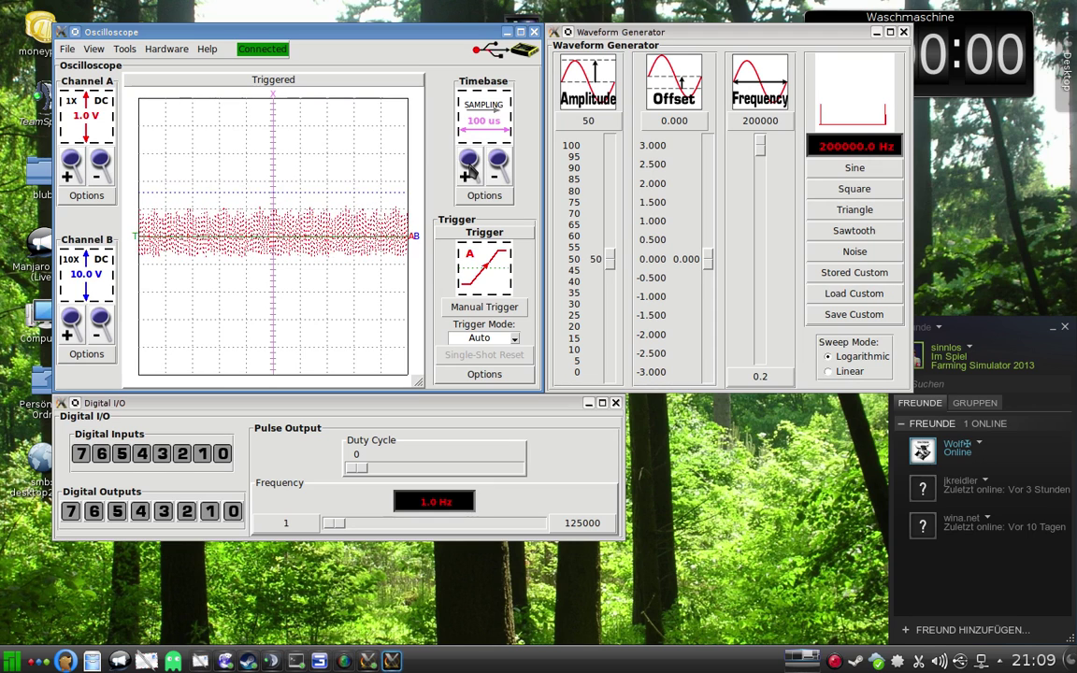
{"action": "left_click", "coordinate": [470, 166]}
{"action": "left_click", "coordinate": [470, 166]}
{"action": "left_click", "coordinate": [470, 166]}
{"action": "left_click", "coordinate": [471, 166]}
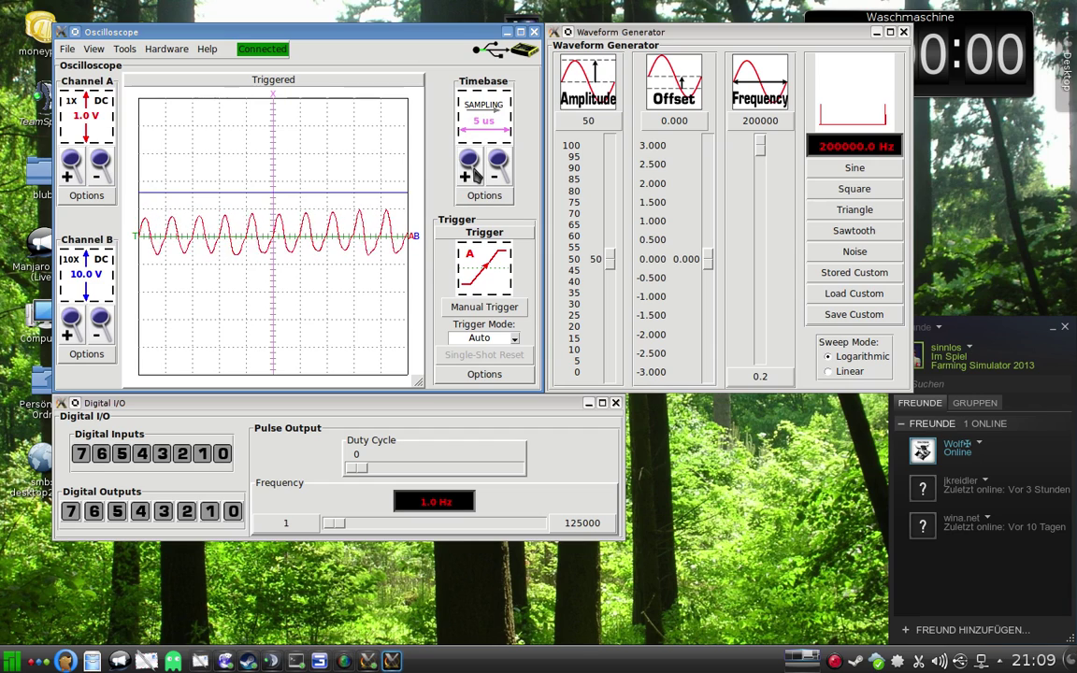
{"action": "left_click", "coordinate": [472, 170]}
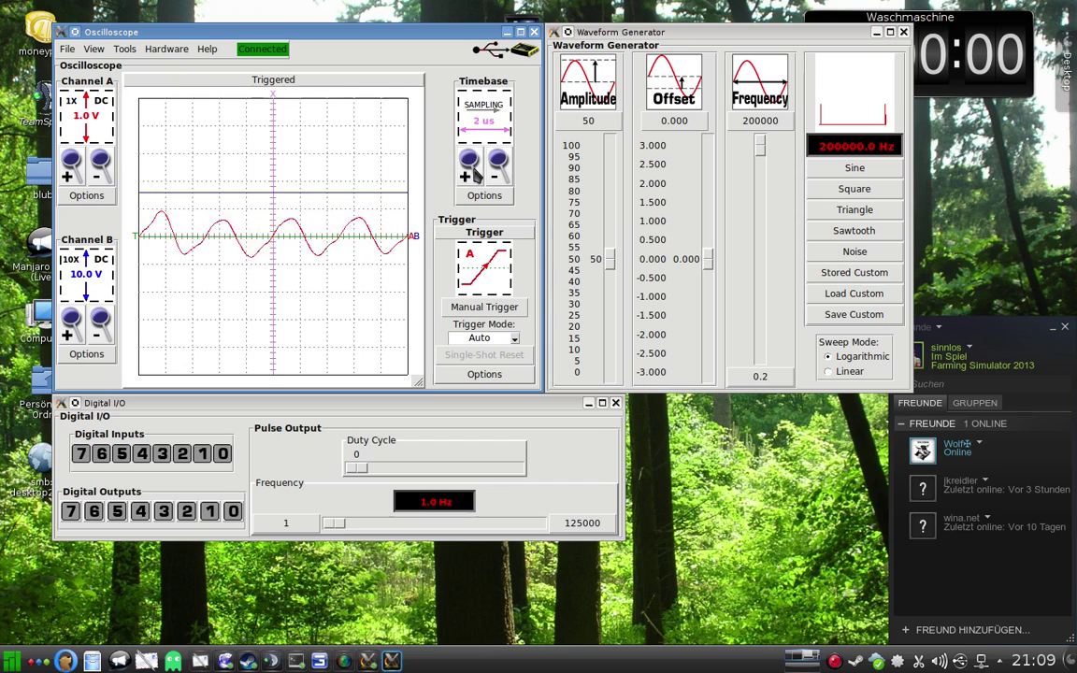
{"action": "left_click", "coordinate": [472, 169]}
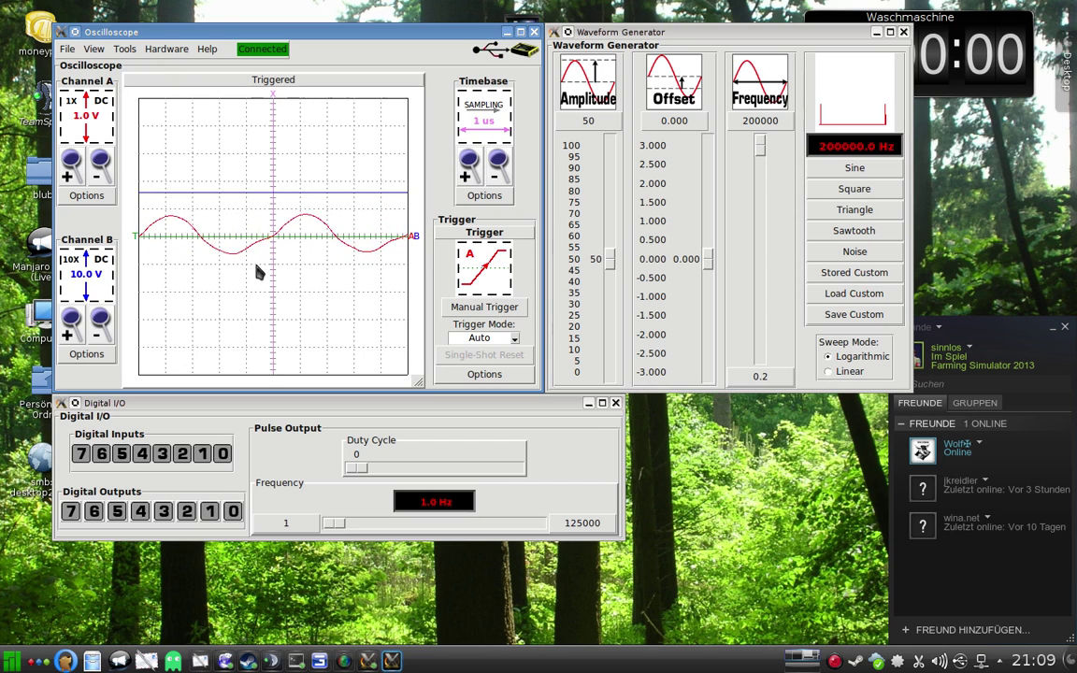
Change the waveform generator's output shape, finishing on a sine wave.
{"action": "left_click", "coordinate": [839, 212]}
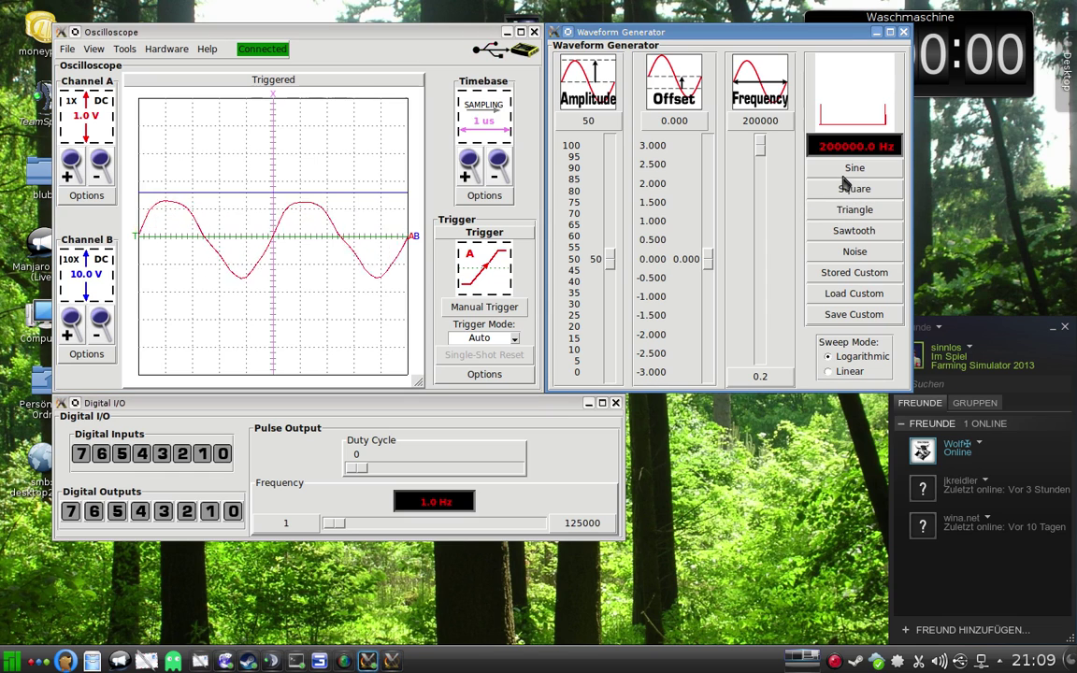
{"action": "left_click", "coordinate": [850, 170]}
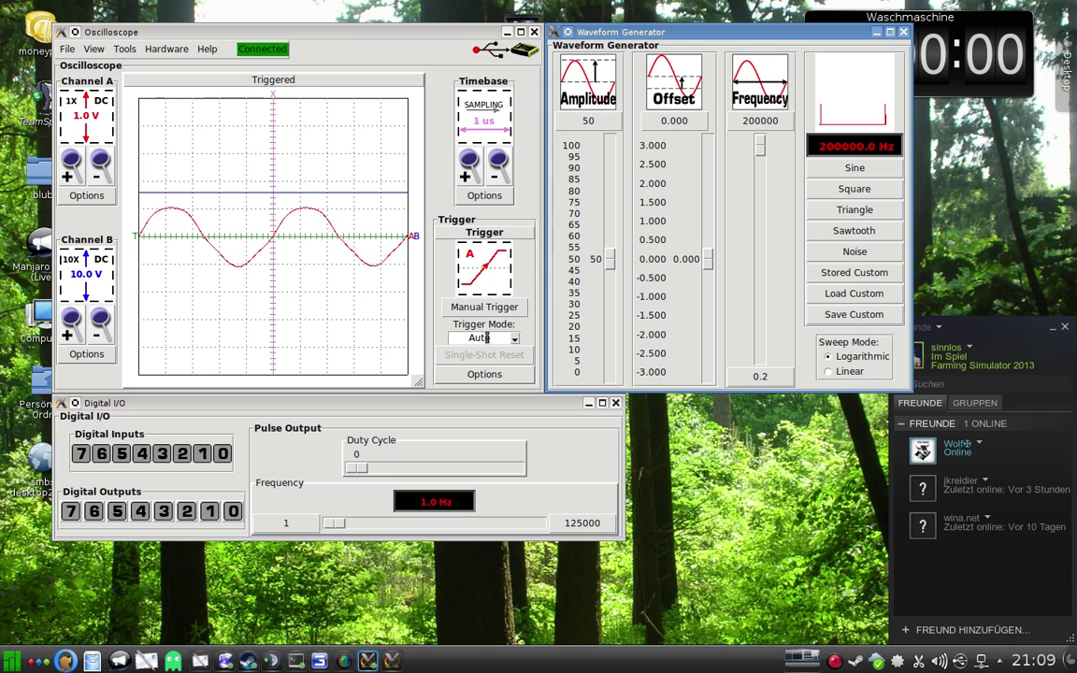
Lengthen the oscilloscope timebase to 100 us and shorten it back to 1 us.
{"action": "left_click", "coordinate": [500, 198]}
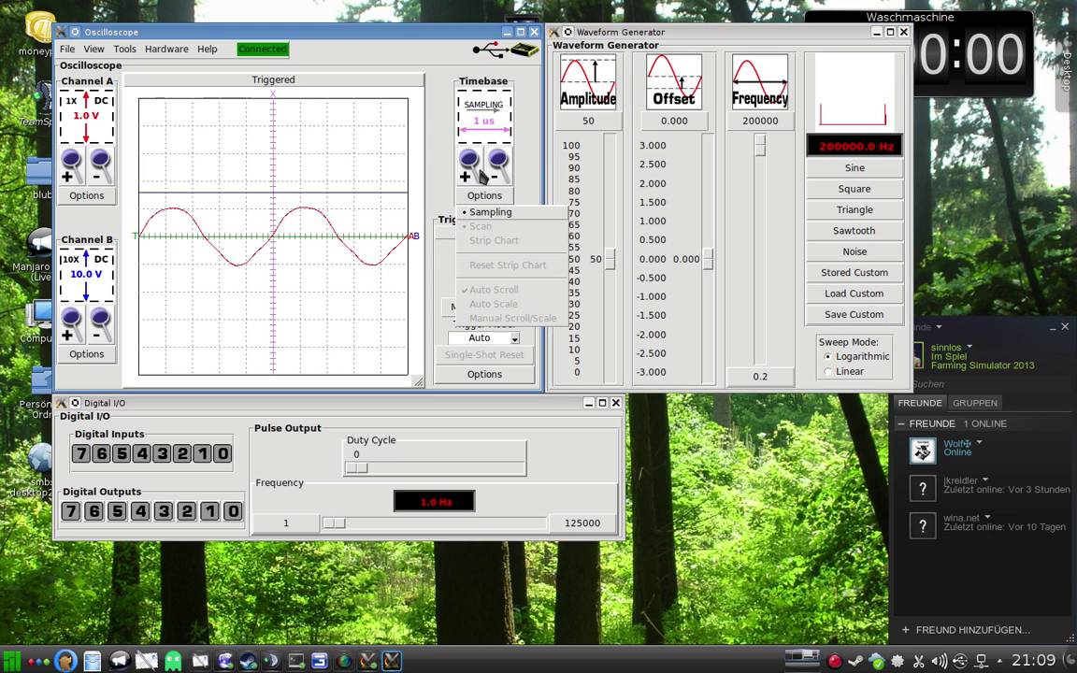
{"action": "left_click", "coordinate": [470, 173]}
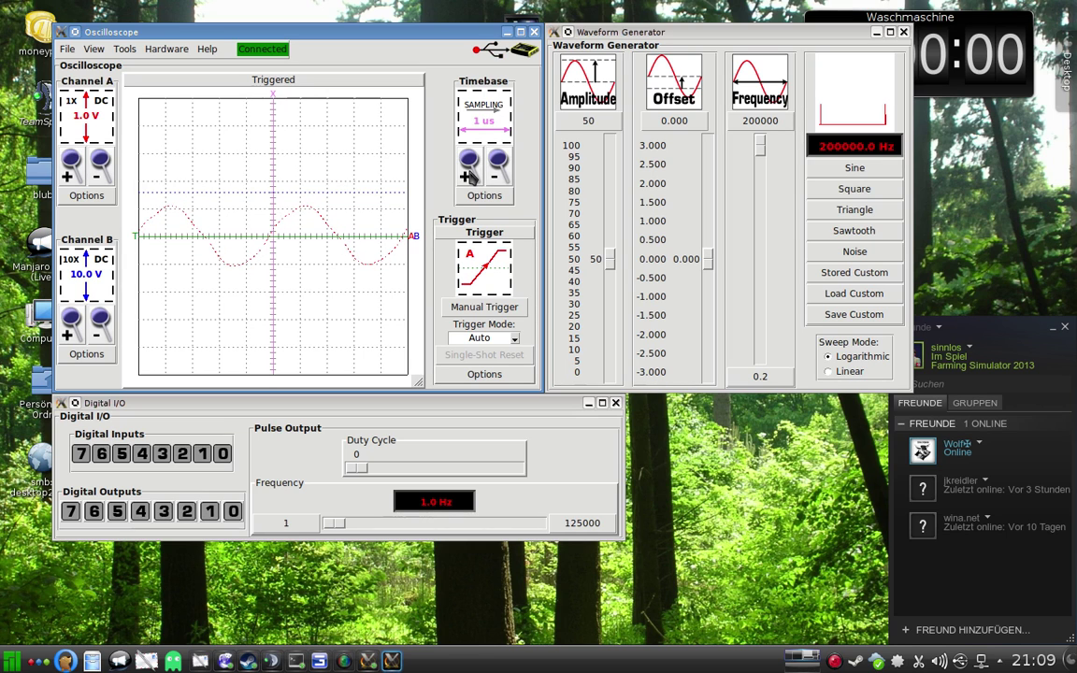
{"action": "left_click", "coordinate": [499, 168]}
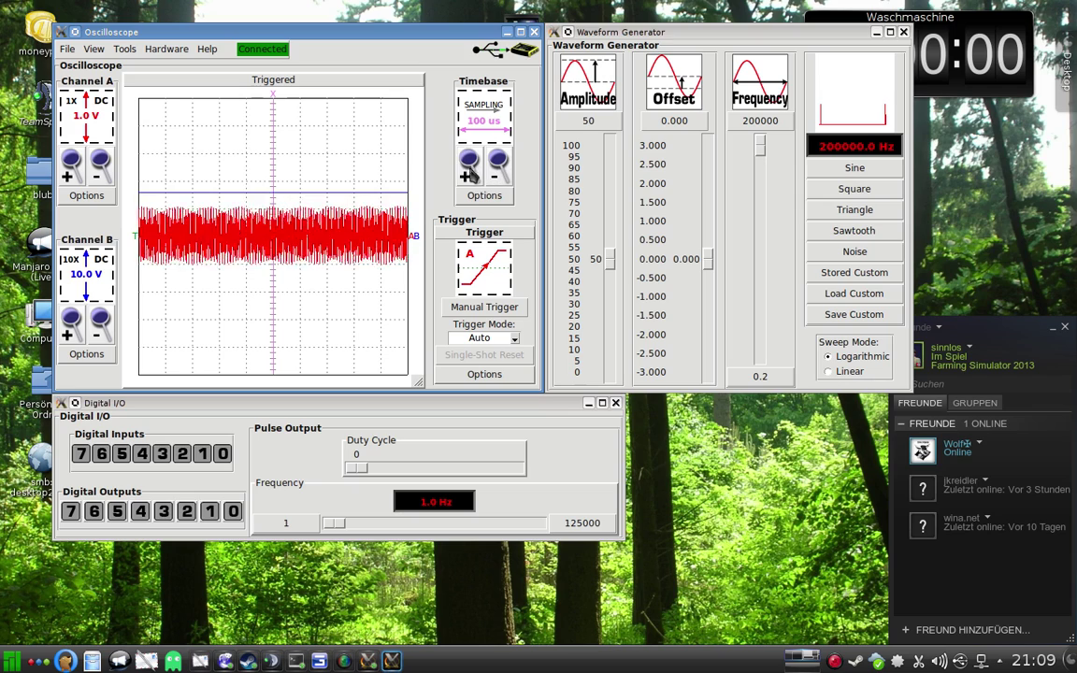
{"action": "left_click", "coordinate": [469, 173]}
{"action": "left_click", "coordinate": [468, 175]}
{"action": "left_click", "coordinate": [470, 166]}
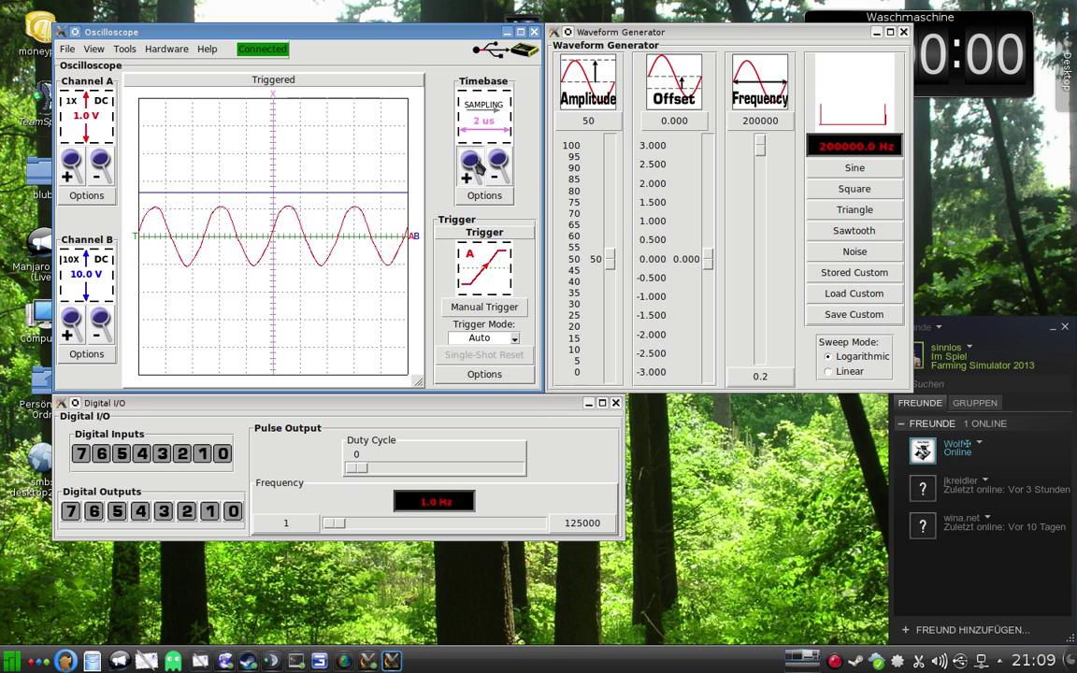
Switch the oscilloscope's trigger mode through Normal, Single-Shot and External.
{"action": "left_click", "coordinate": [505, 338]}
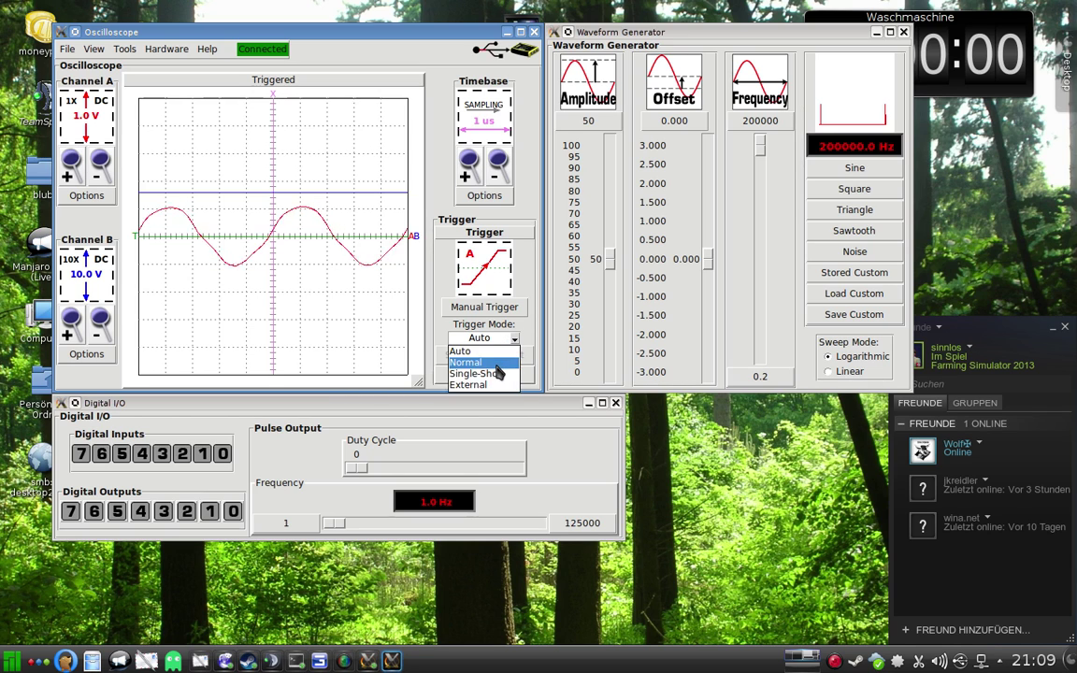
{"action": "left_click", "coordinate": [465, 362]}
{"action": "left_click", "coordinate": [513, 340]}
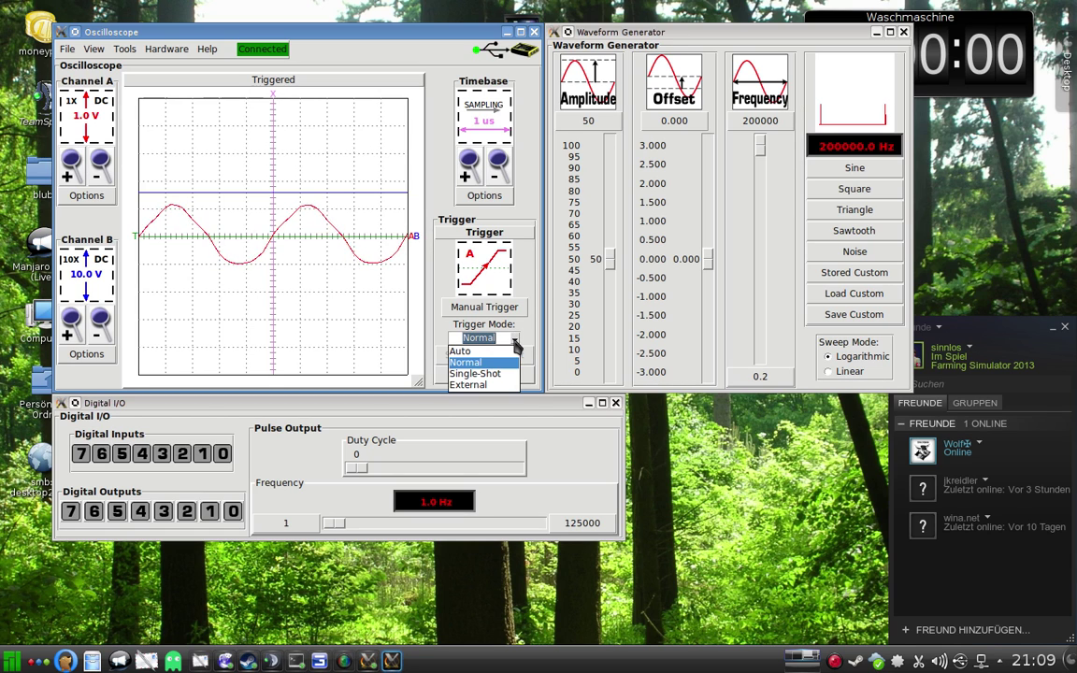
{"action": "left_click", "coordinate": [475, 373]}
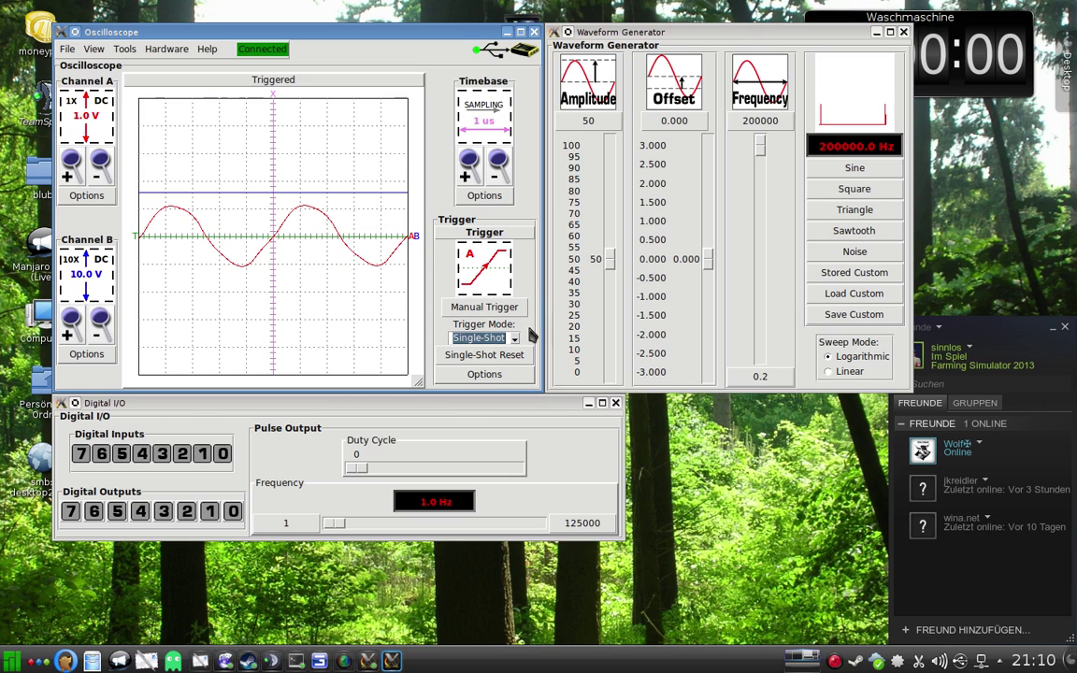
{"action": "left_click", "coordinate": [514, 339]}
{"action": "left_click", "coordinate": [494, 383]}
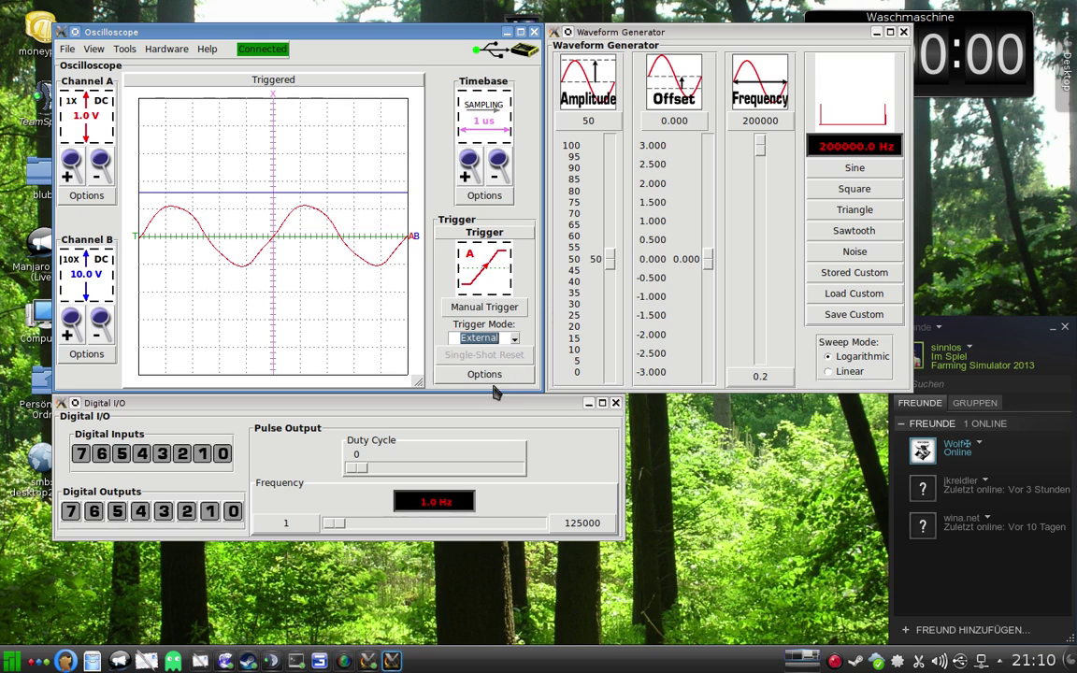
View the trigger source options and return the trigger mode to Auto.
{"action": "left_click", "coordinate": [503, 373]}
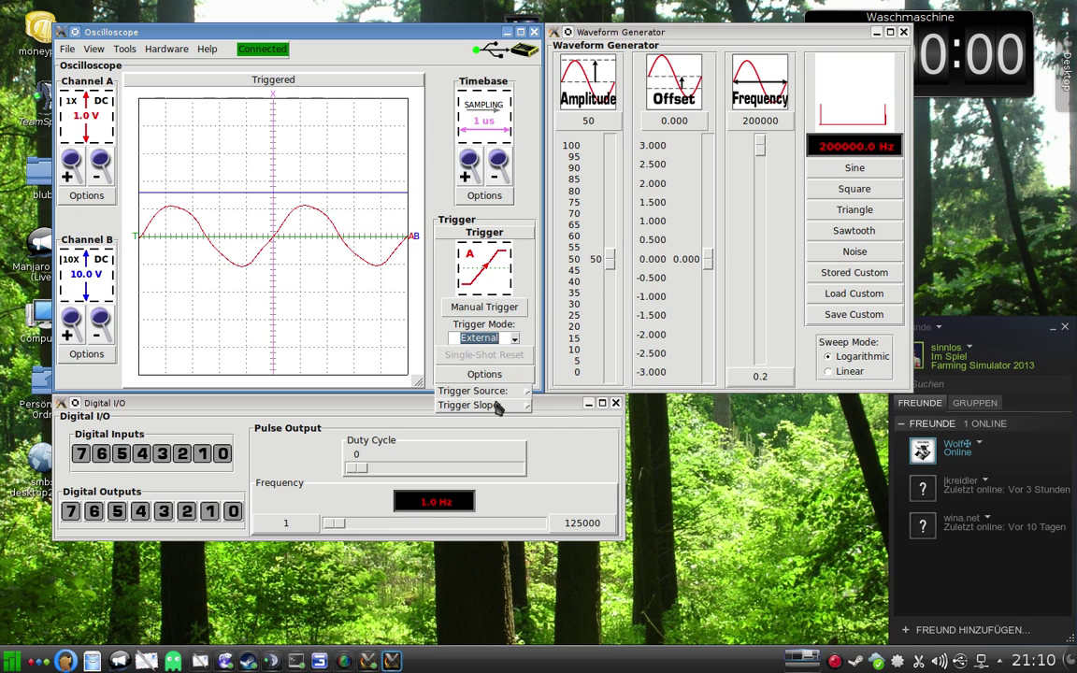
{"action": "mouse_move", "coordinate": [505, 392]}
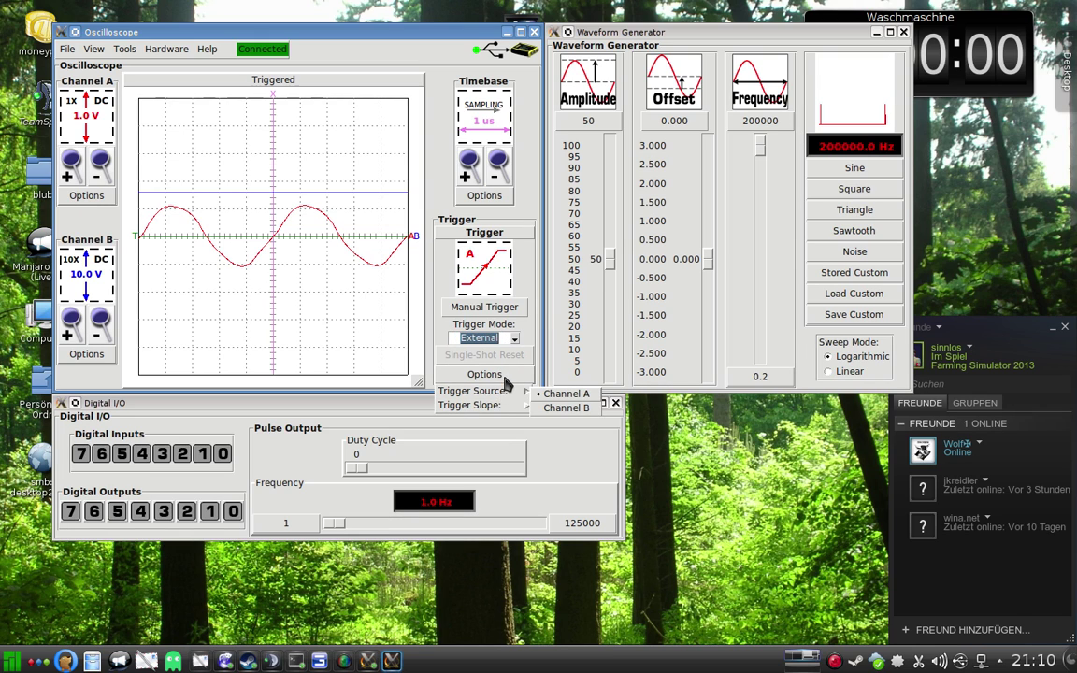
{"action": "left_click", "coordinate": [509, 338]}
{"action": "left_click", "coordinate": [509, 338]}
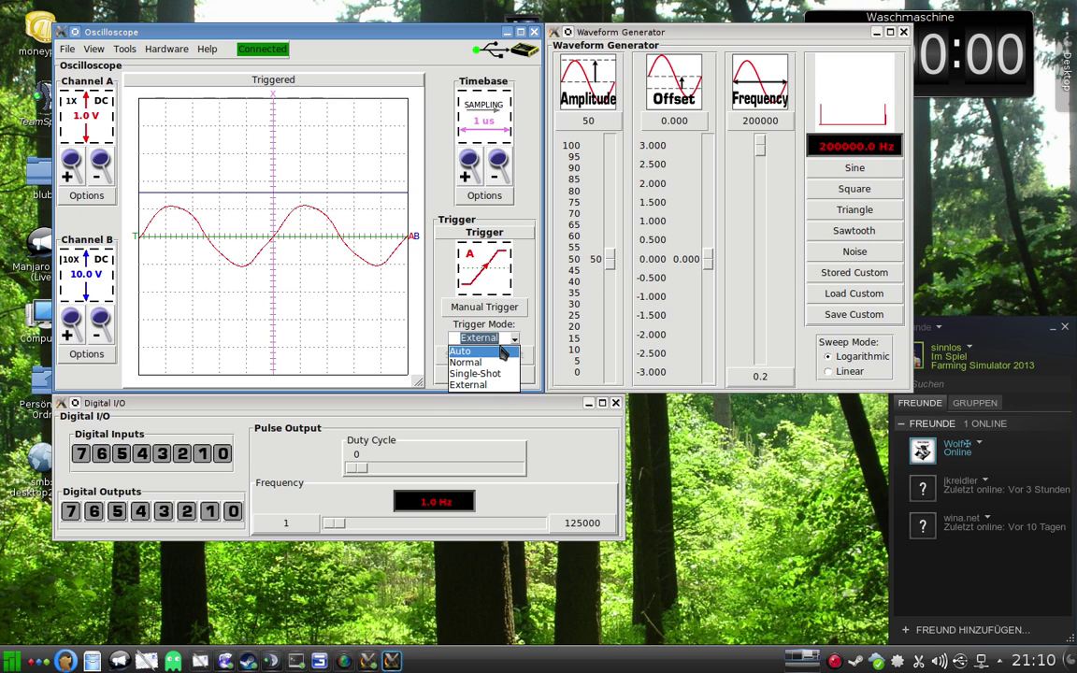
{"action": "left_click", "coordinate": [503, 352]}
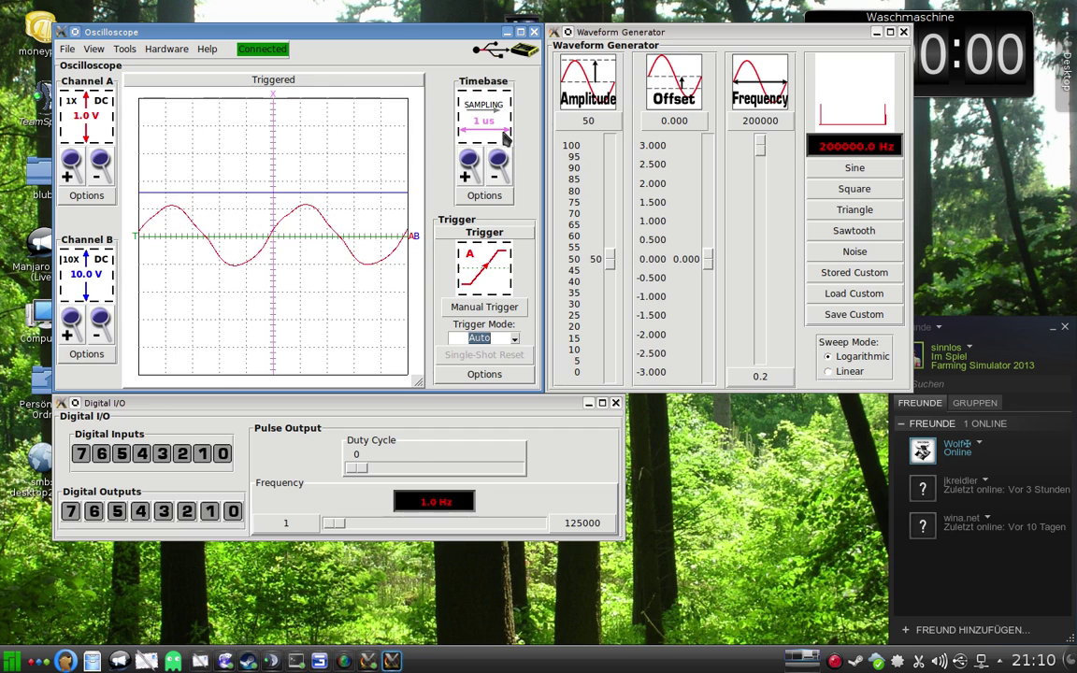
Lengthen the oscilloscope timebase to 20 ms in Sampling mode.
{"action": "left_click", "coordinate": [490, 173]}
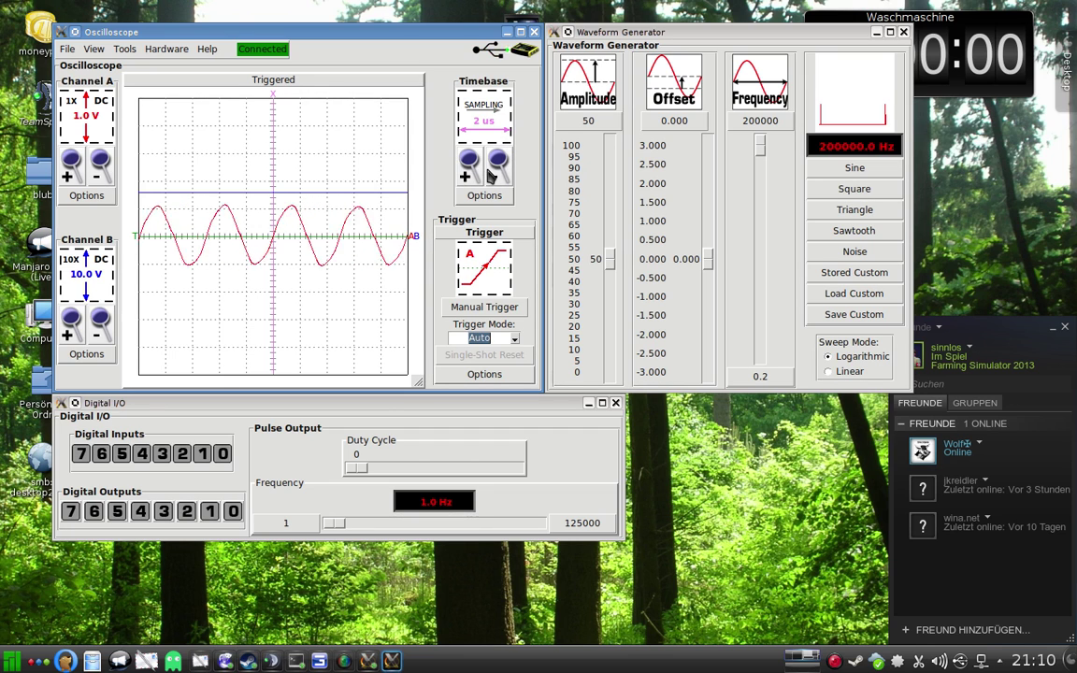
{"action": "left_click", "coordinate": [490, 173]}
{"action": "left_click", "coordinate": [490, 172]}
{"action": "left_click", "coordinate": [490, 173]}
{"action": "left_click", "coordinate": [490, 173]}
{"action": "left_click", "coordinate": [490, 173]}
{"action": "left_click", "coordinate": [490, 173]}
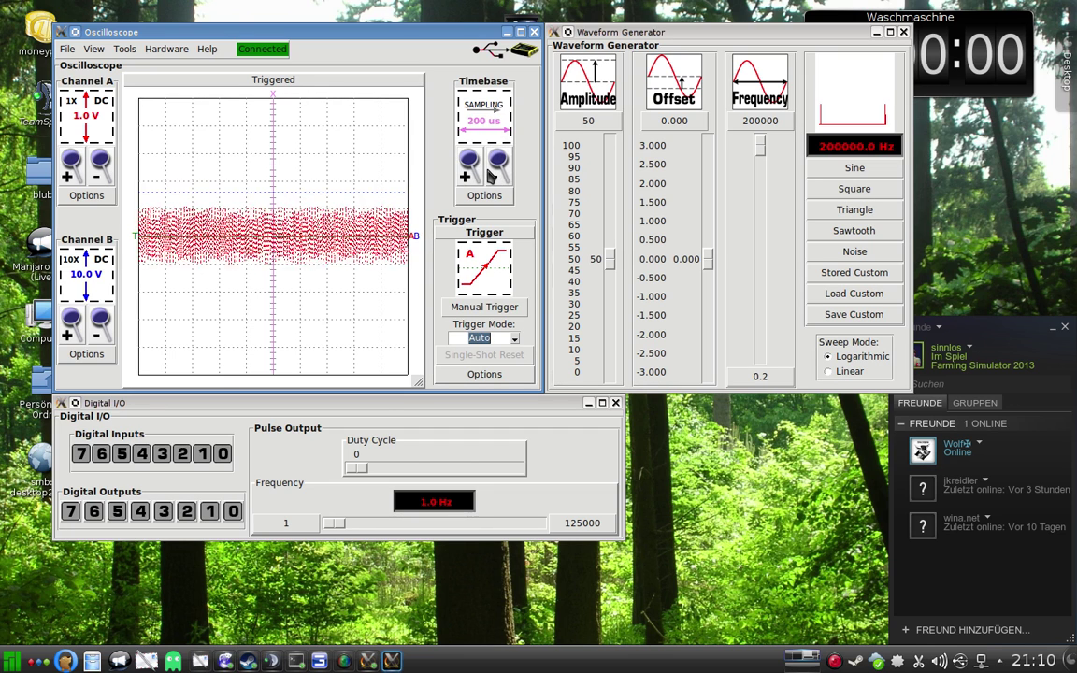
{"action": "left_click", "coordinate": [503, 168]}
{"action": "left_click", "coordinate": [503, 169]}
{"action": "left_click", "coordinate": [503, 168]}
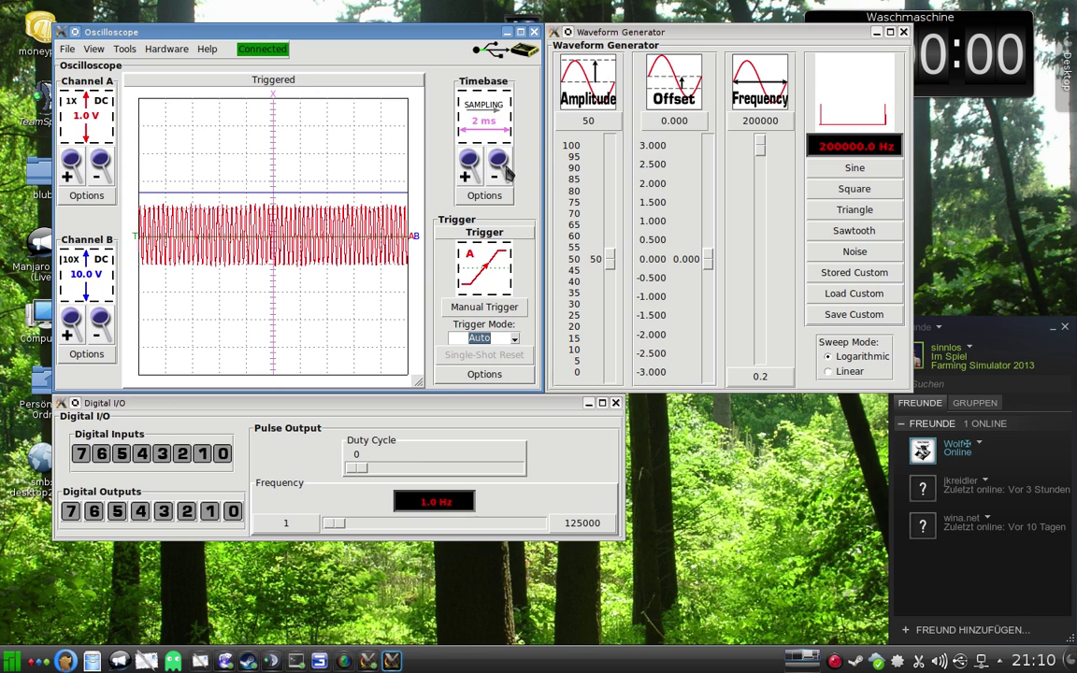
{"action": "left_click", "coordinate": [503, 168]}
{"action": "left_click", "coordinate": [502, 168]}
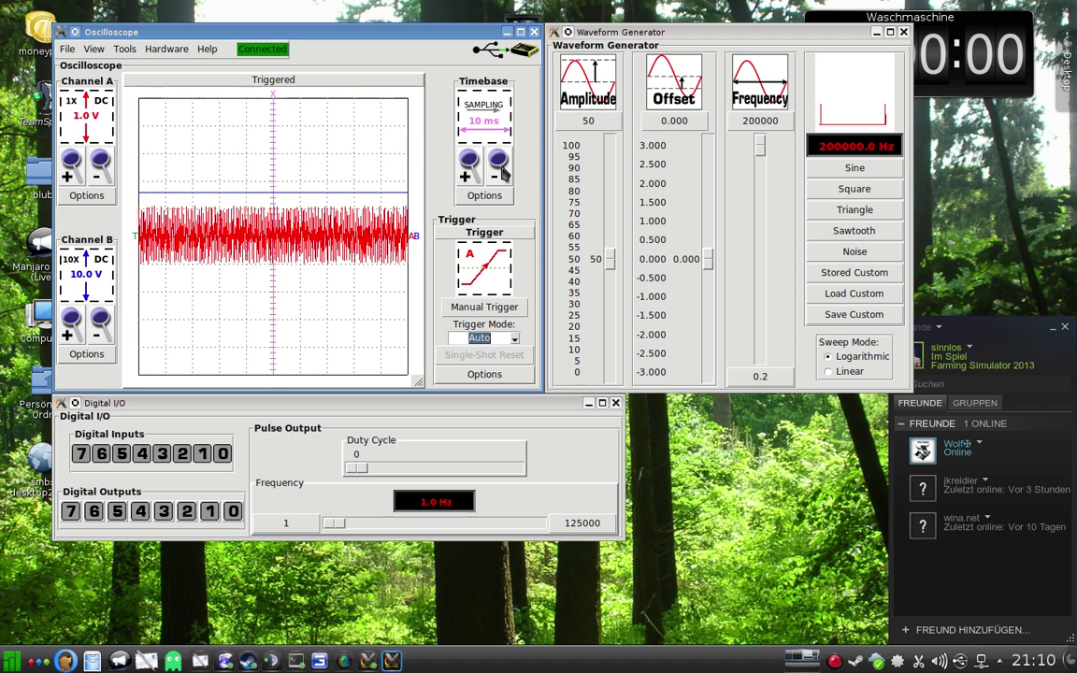
{"action": "left_click", "coordinate": [503, 168]}
Lower the waveform generator's frequency to 0.4 Hz and lengthen the timebase to 200 ms in Scan mode.
{"action": "left_click_drag", "start_coordinate": [760, 145], "coordinate": [765, 347]}
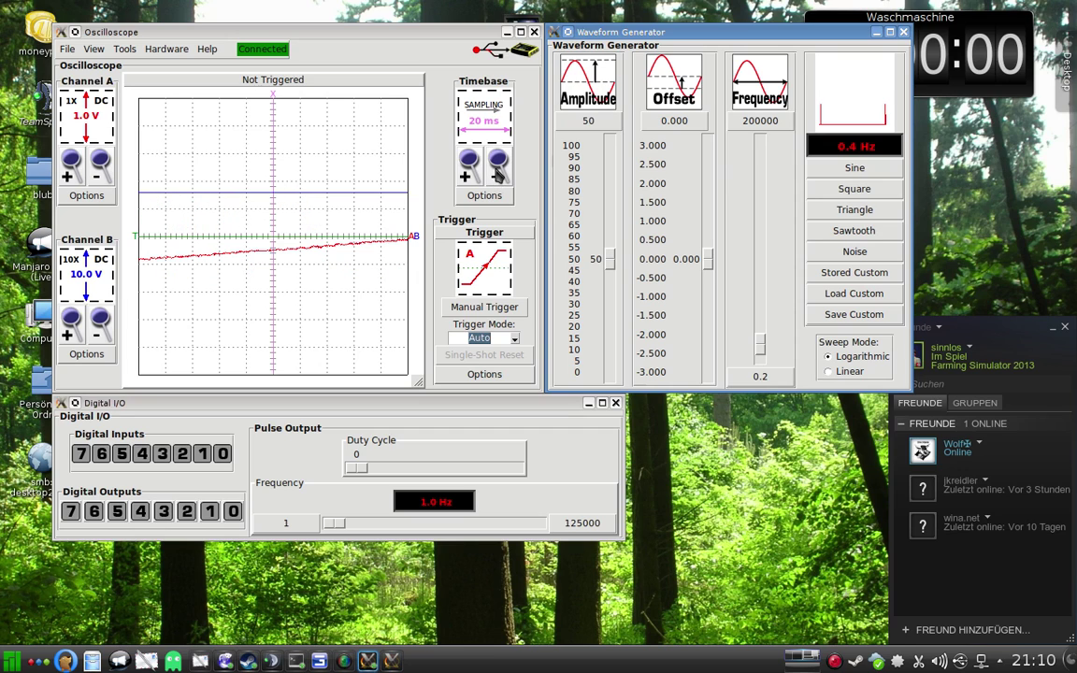
{"action": "left_click", "coordinate": [498, 169]}
{"action": "left_click", "coordinate": [499, 169]}
{"action": "left_click", "coordinate": [499, 169]}
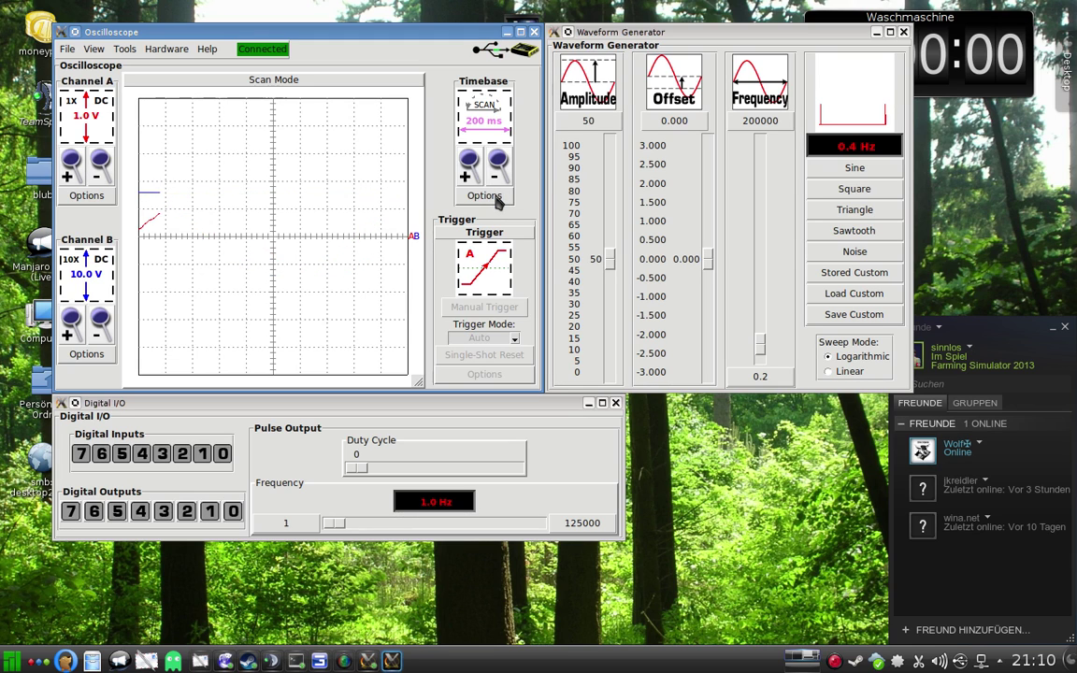
Switch the oscilloscope timebase to Strip Chart mode and start recording at 2.0 s per sample.
{"action": "left_click", "coordinate": [486, 196]}
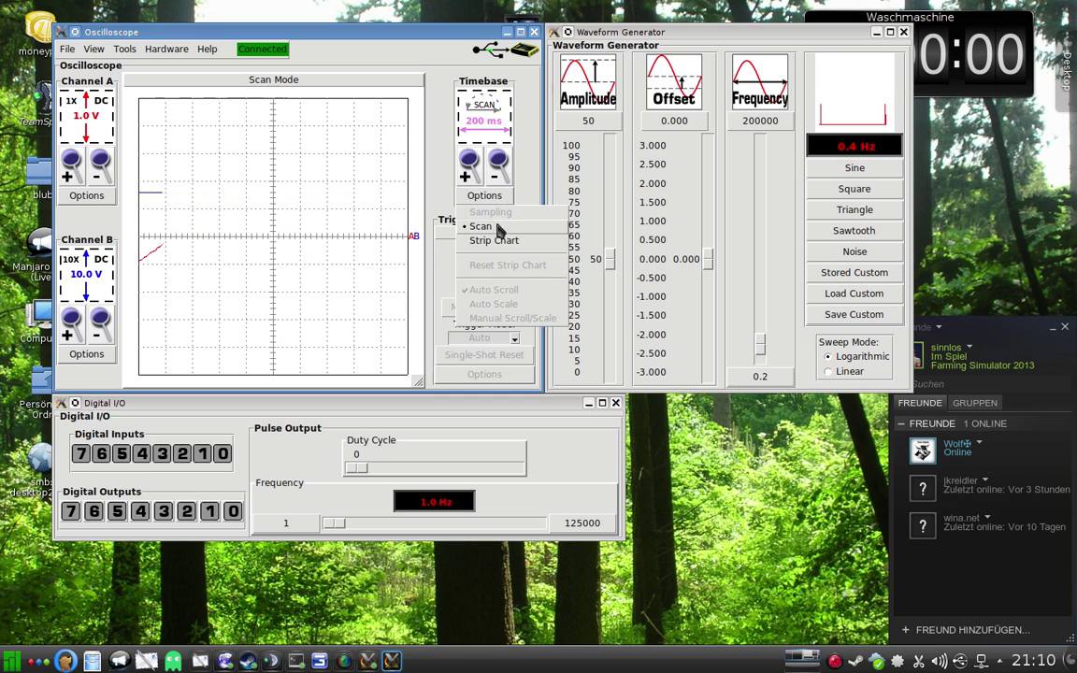
{"action": "left_click", "coordinate": [495, 240]}
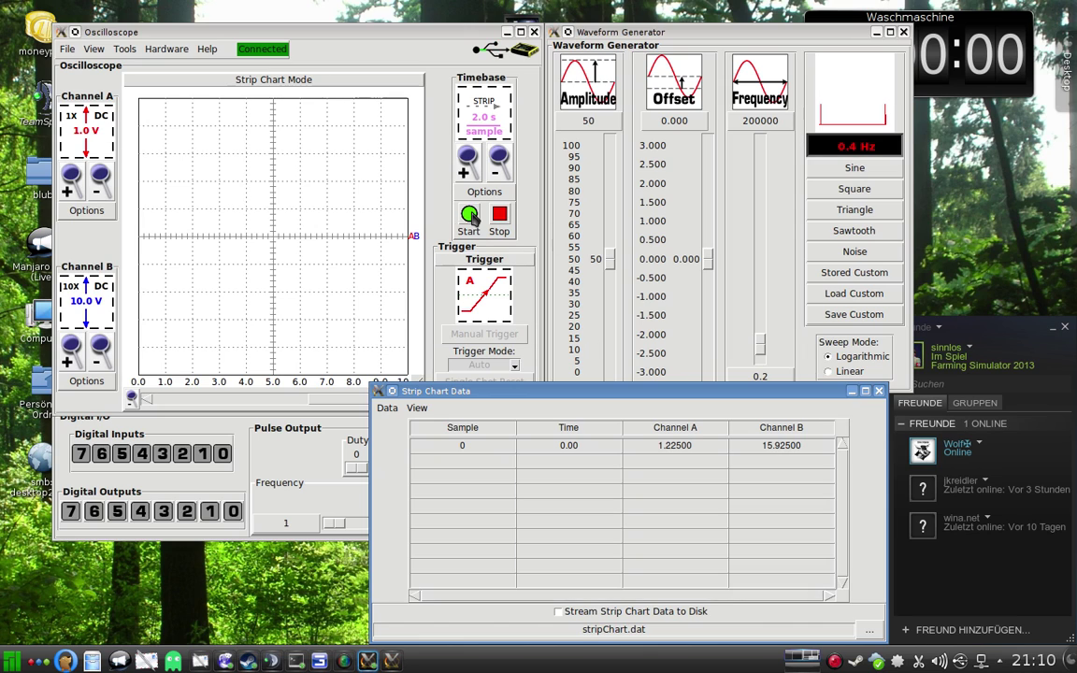
{"action": "left_click", "coordinate": [469, 216]}
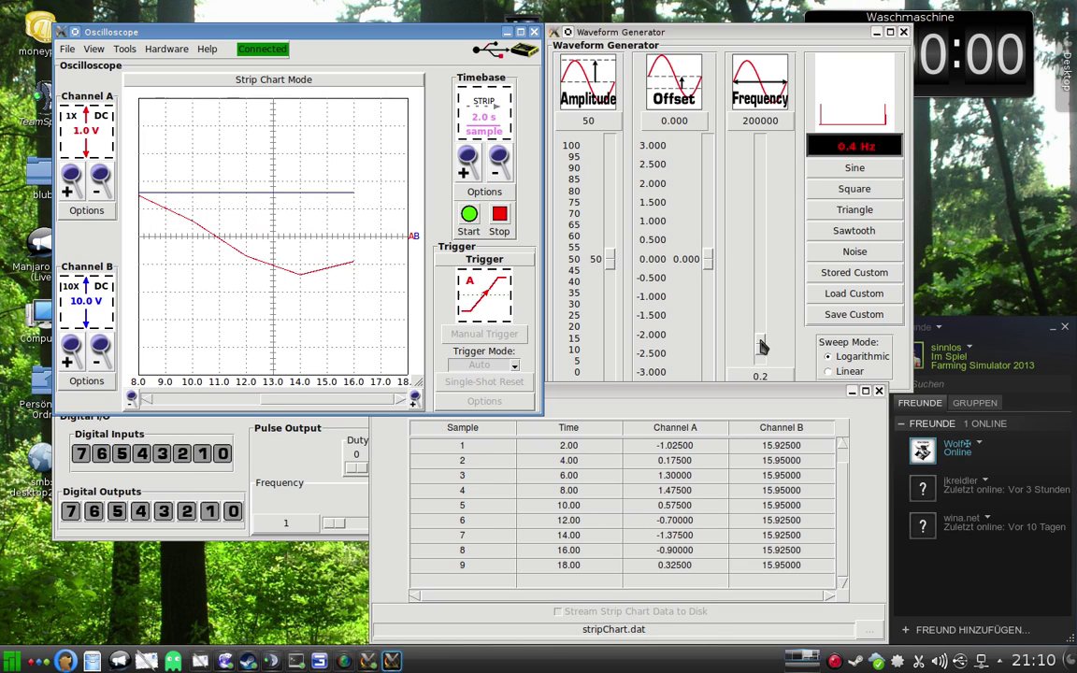
Raise the waveform generator's frequency to 11.7 Hz and on to 1599.3 Hz while the strip chart runs.
{"action": "left_click_drag", "start_coordinate": [762, 346], "coordinate": [772, 289]}
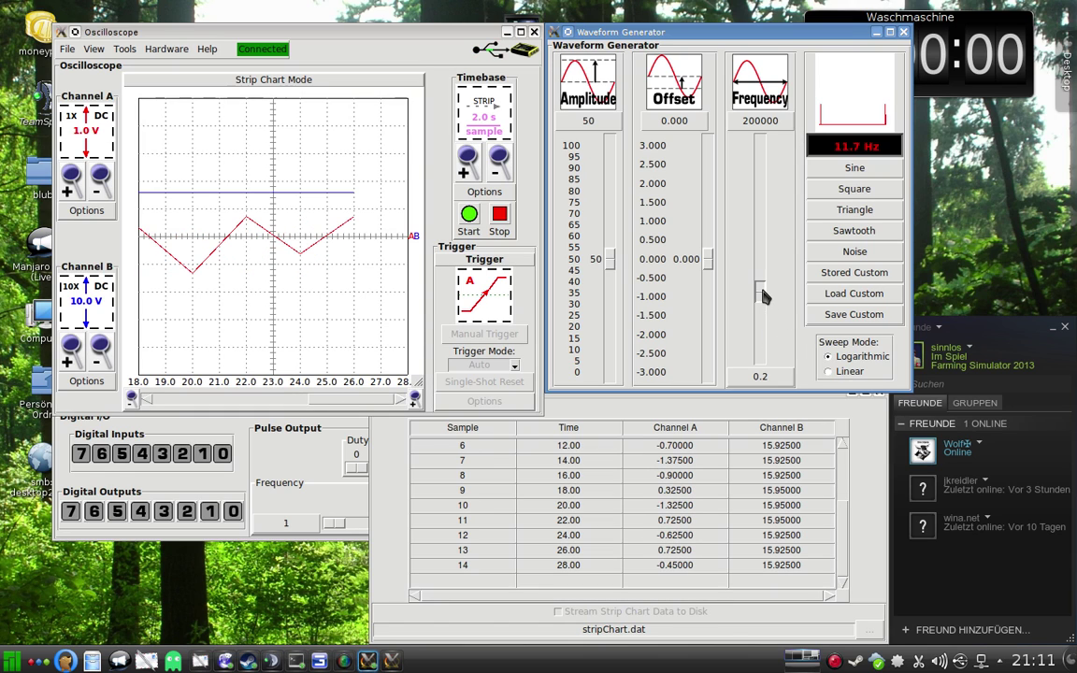
{"action": "left_click_drag", "start_coordinate": [762, 290], "coordinate": [767, 222]}
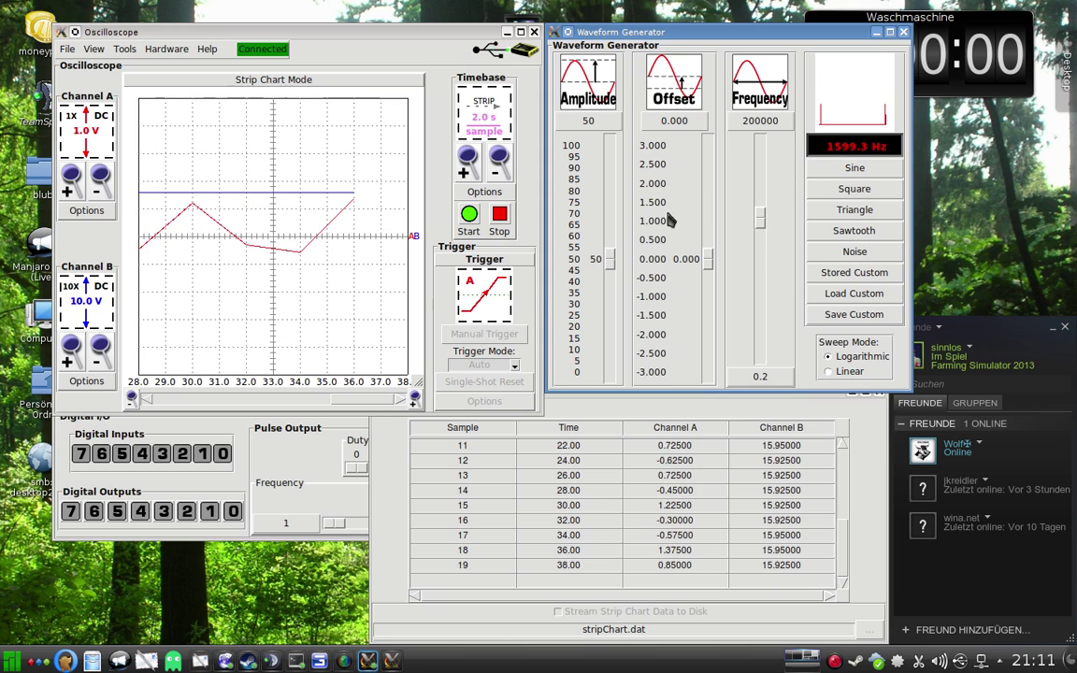
Stop the strip chart recording and return the oscilloscope timebase to Scan mode.
{"action": "left_click", "coordinate": [484, 297]}
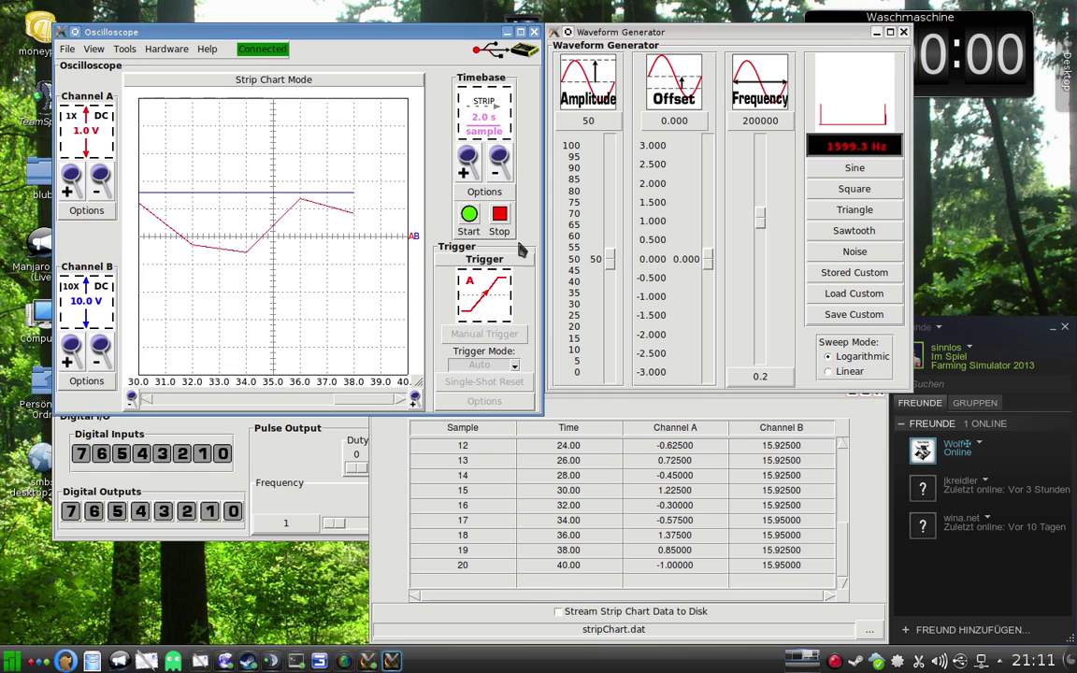
{"action": "left_click", "coordinate": [484, 192]}
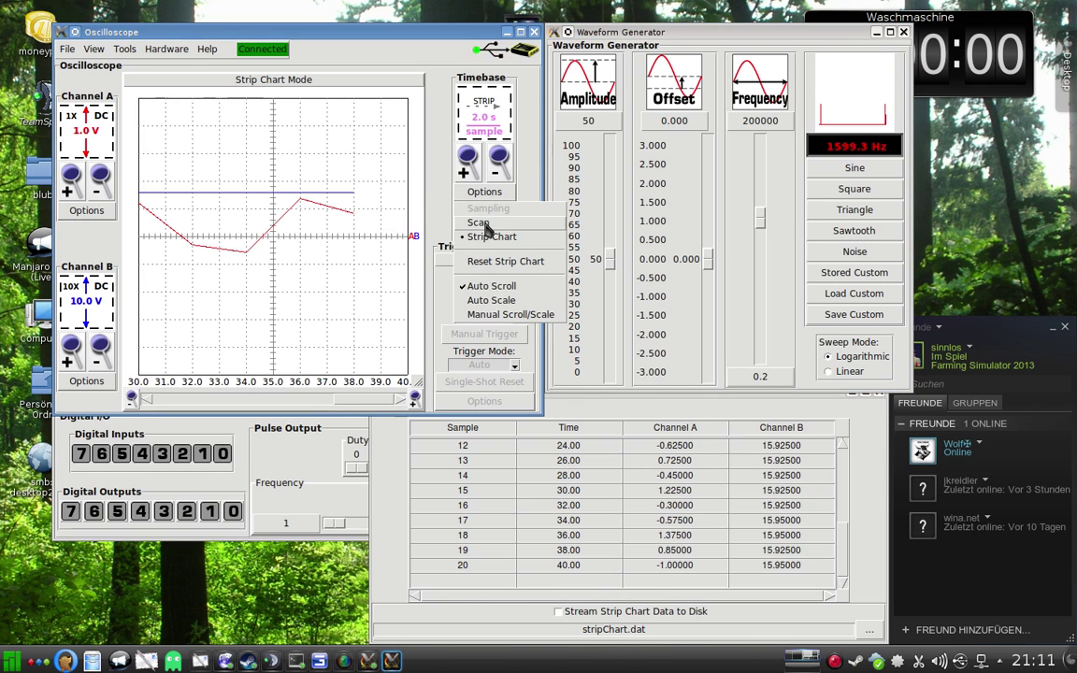
{"action": "left_click", "coordinate": [485, 226]}
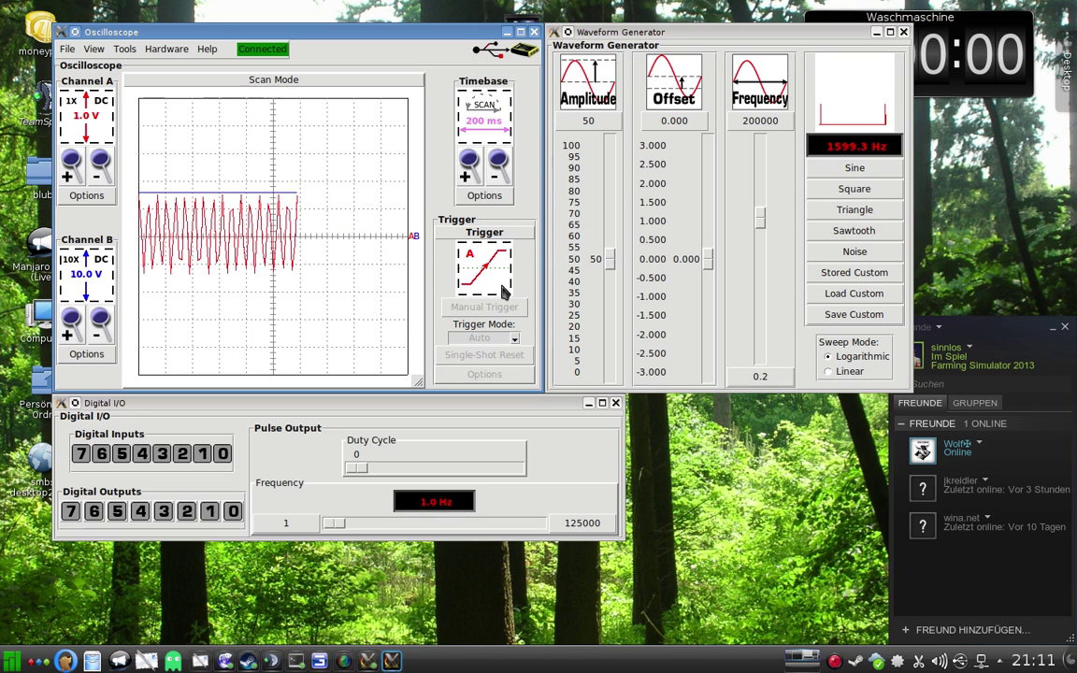
Lengthen the oscilloscope's Scan mode timebase to 2 s.
{"action": "left_click", "coordinate": [493, 168]}
{"action": "left_click", "coordinate": [493, 168]}
{"action": "left_click", "coordinate": [493, 168]}
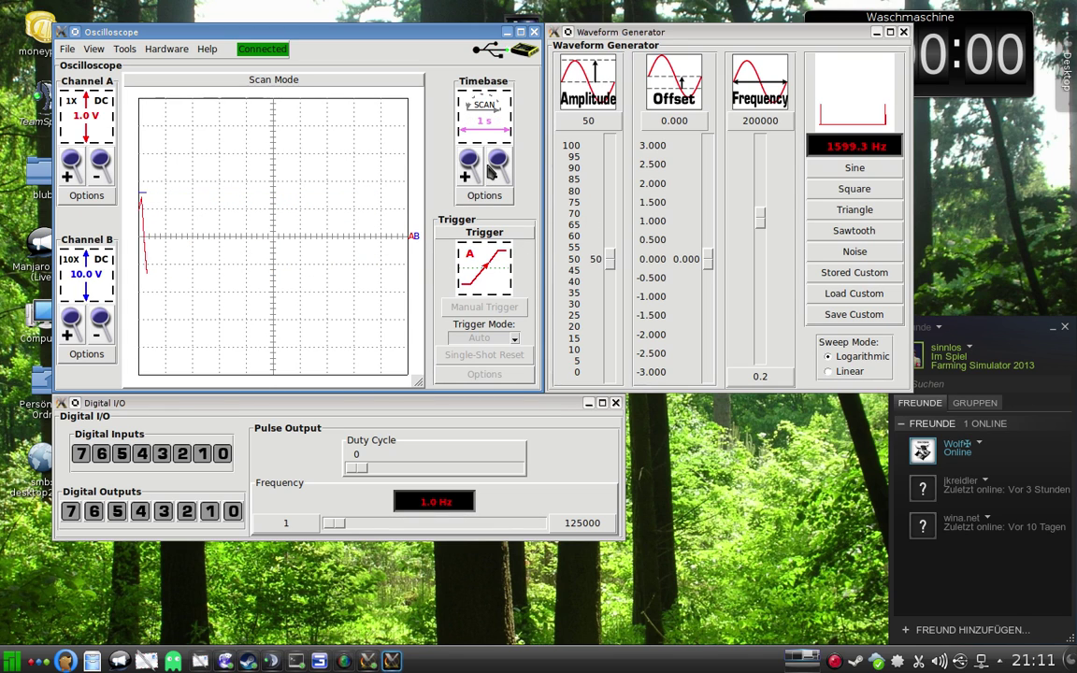
{"action": "left_click", "coordinate": [493, 168]}
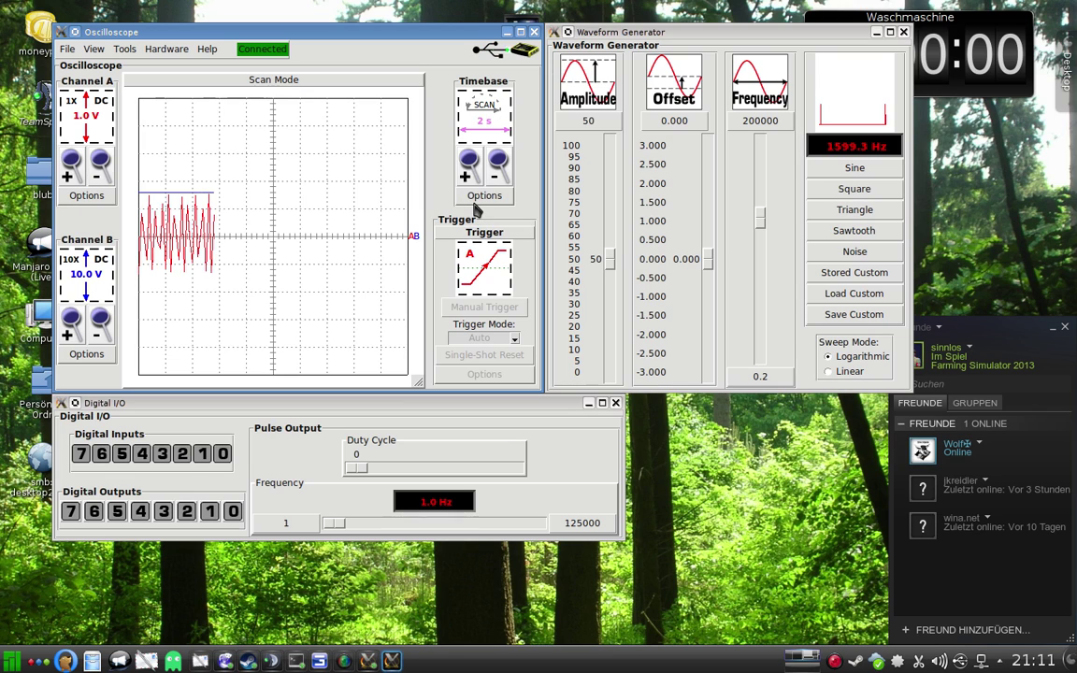
Shorten the oscilloscope timebase to 100 us in Sampling mode to resolve the sine wave.
{"action": "left_click", "coordinate": [470, 165]}
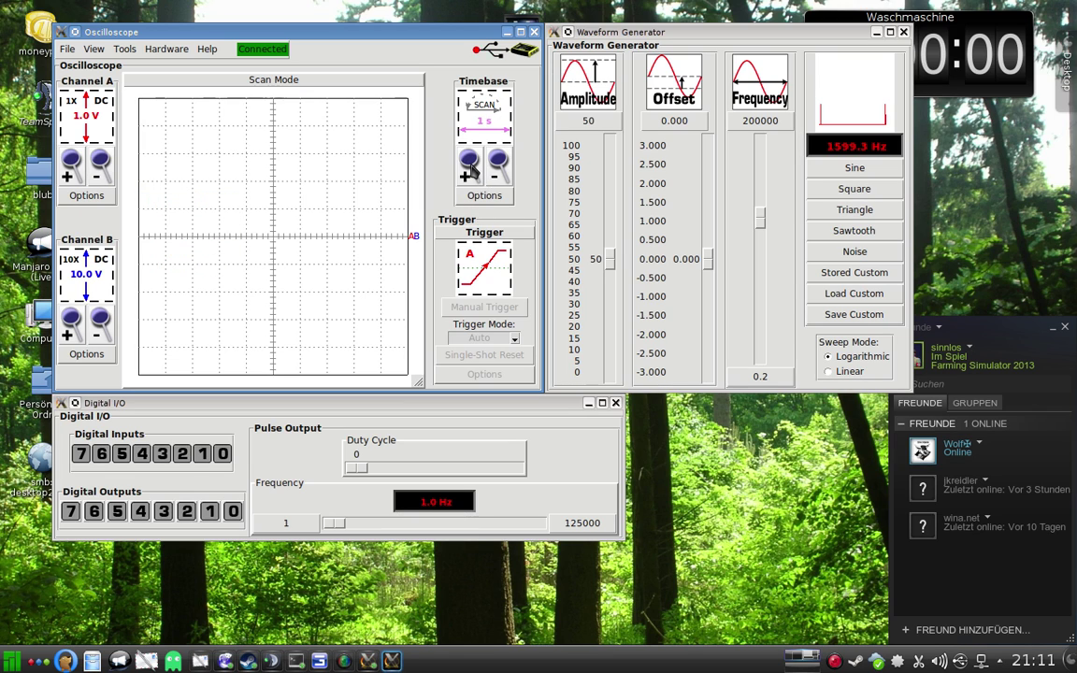
{"action": "left_click", "coordinate": [471, 165]}
{"action": "left_click", "coordinate": [470, 164]}
{"action": "left_click", "coordinate": [470, 165]}
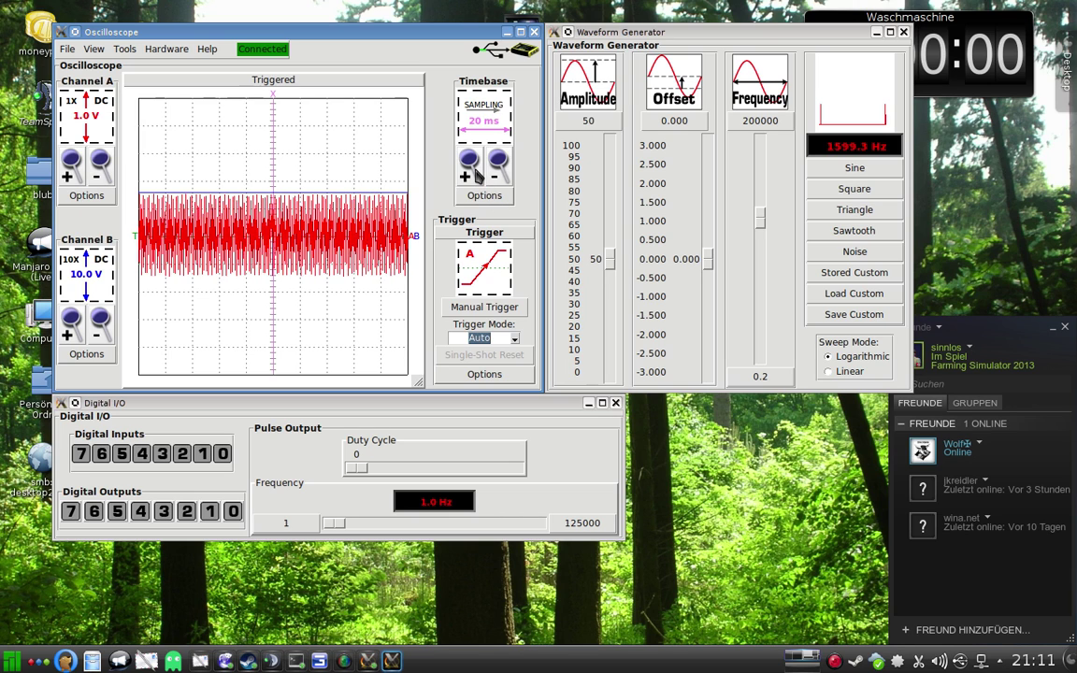
{"action": "left_click", "coordinate": [475, 174]}
{"action": "left_click", "coordinate": [476, 174]}
{"action": "left_click", "coordinate": [476, 174]}
{"action": "left_click", "coordinate": [476, 174]}
{"action": "left_click", "coordinate": [476, 174]}
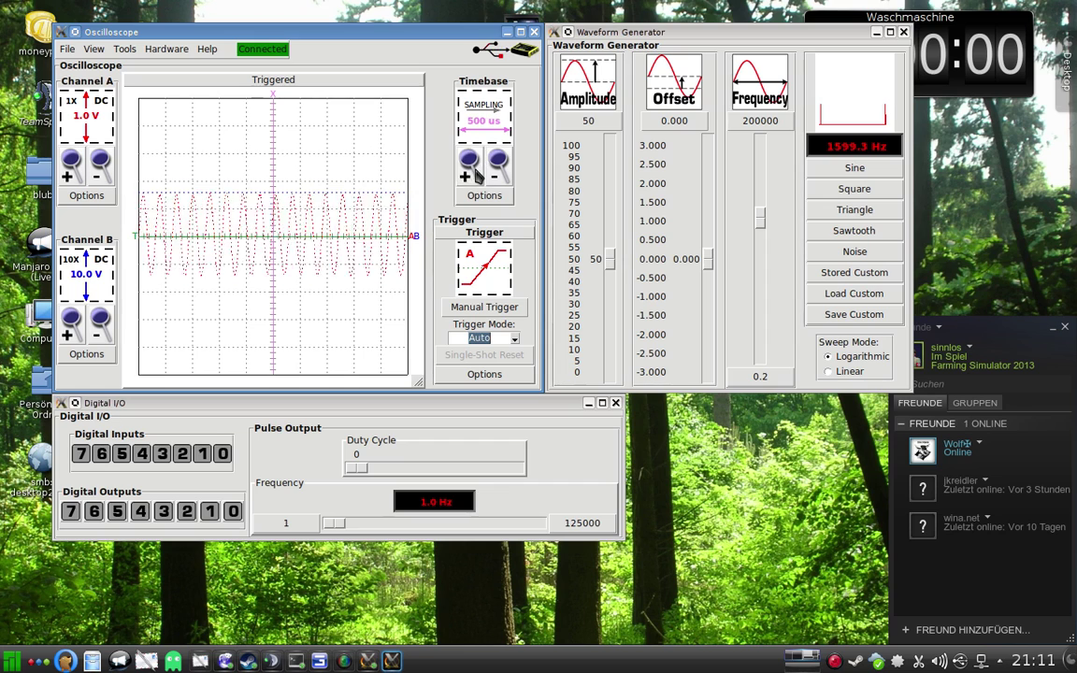
{"action": "left_click", "coordinate": [476, 174]}
{"action": "left_click", "coordinate": [476, 174]}
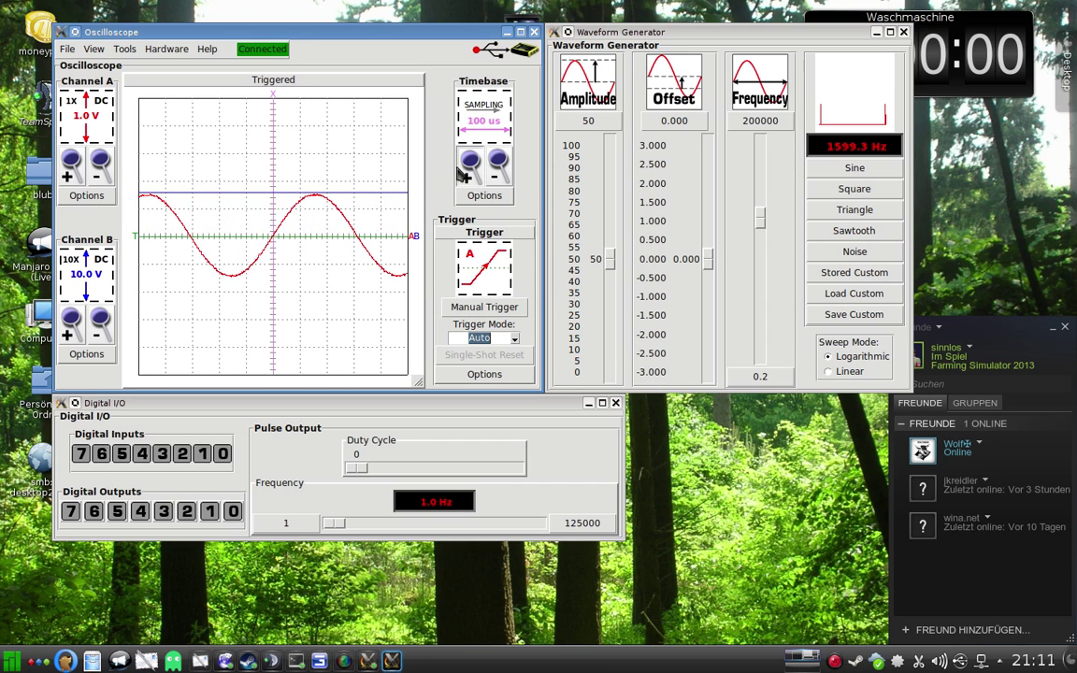
Shorten the oscilloscope timebase to 10 us and raise the waveform generator's frequency to 13676.7 Hz.
{"action": "left_click", "coordinate": [478, 167]}
{"action": "left_click", "coordinate": [478, 167]}
{"action": "left_click", "coordinate": [478, 166]}
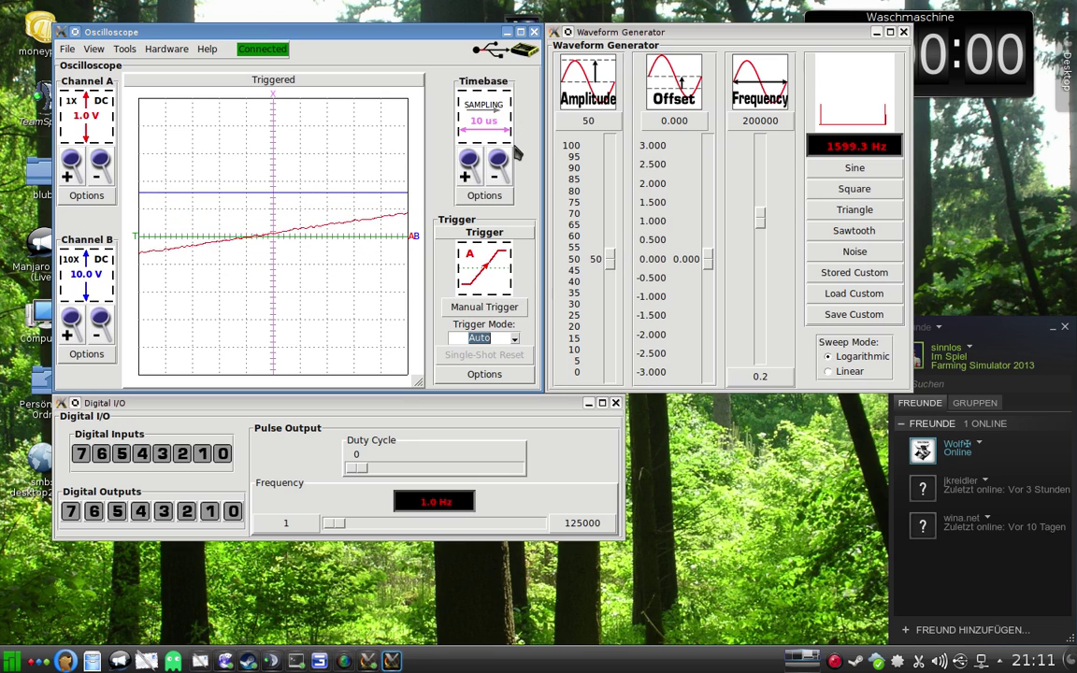
{"action": "left_click_drag", "start_coordinate": [760, 218], "coordinate": [765, 191]}
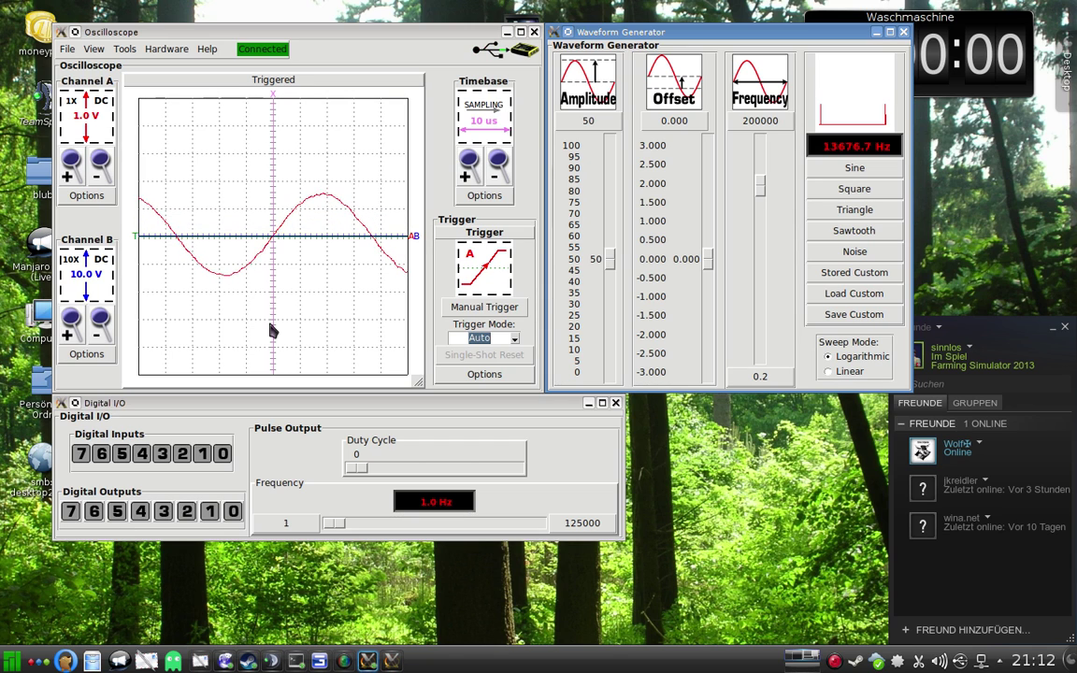
Set channel B's probe factor to 1X and hide channel A's trace.
{"action": "left_click", "coordinate": [86, 353]}
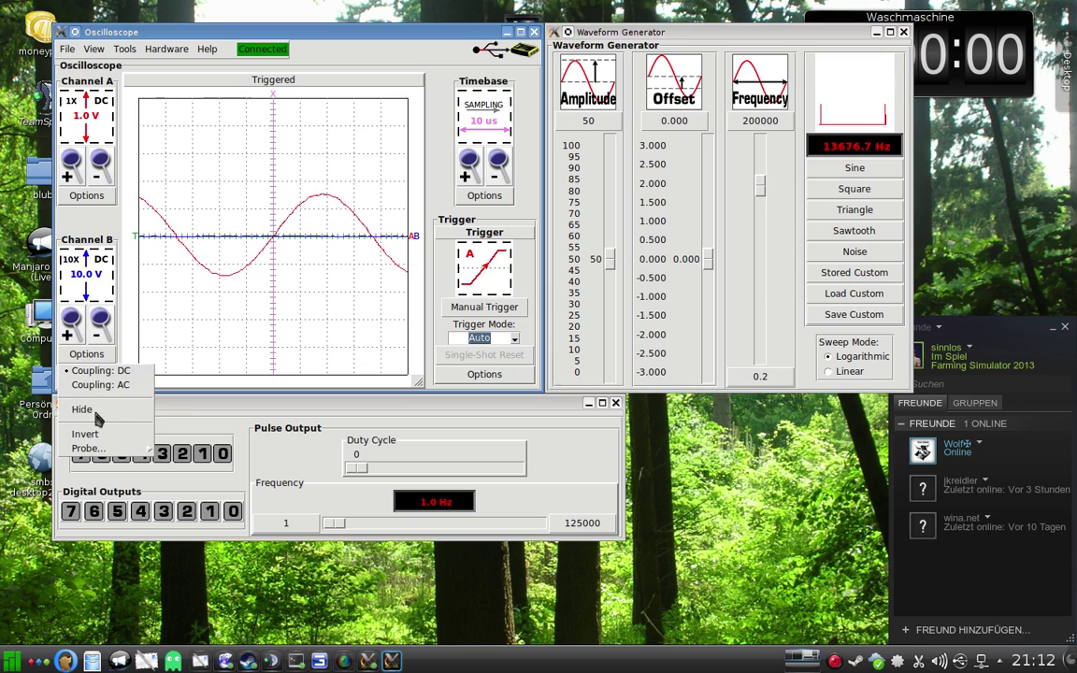
{"action": "mouse_move", "coordinate": [88, 448]}
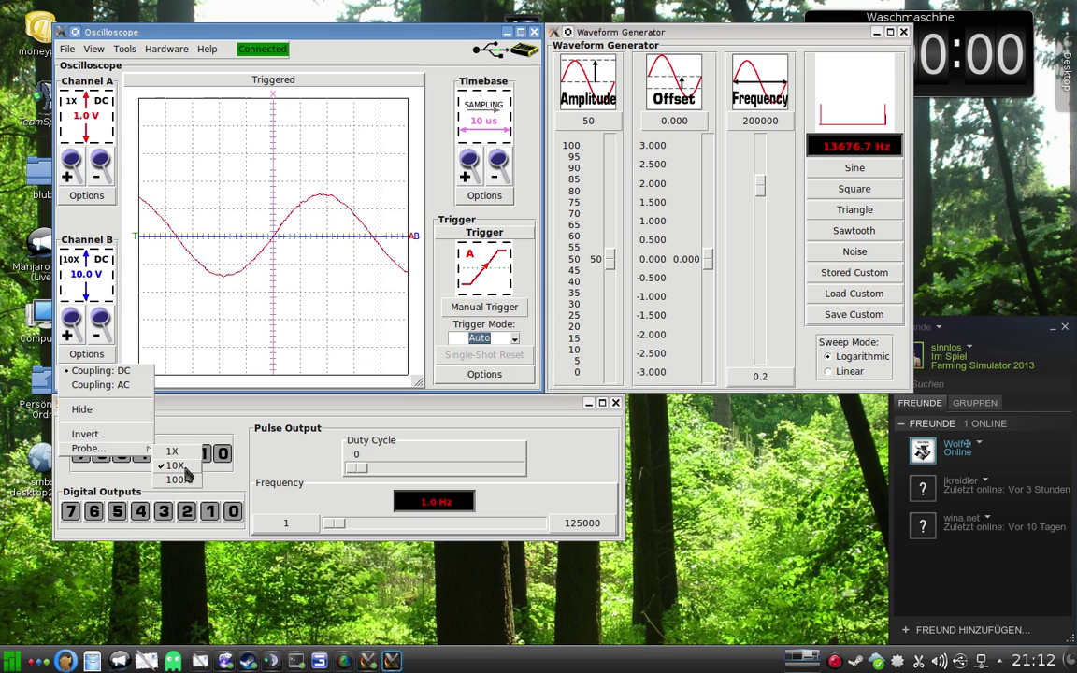
{"action": "left_click", "coordinate": [180, 452]}
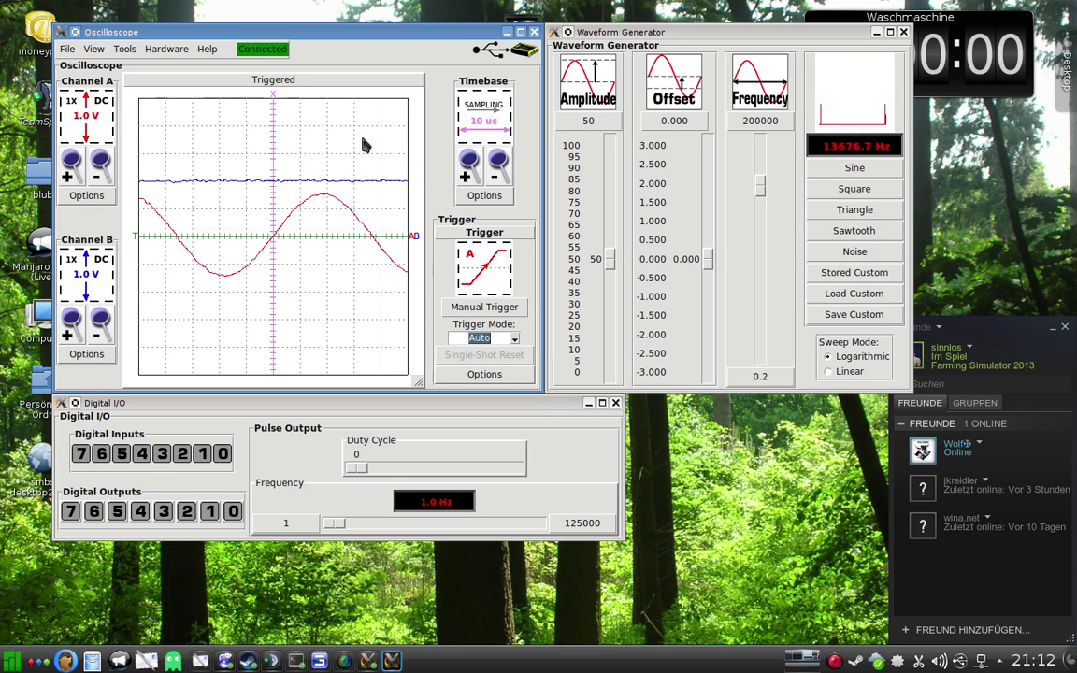
{"action": "left_click", "coordinate": [111, 197]}
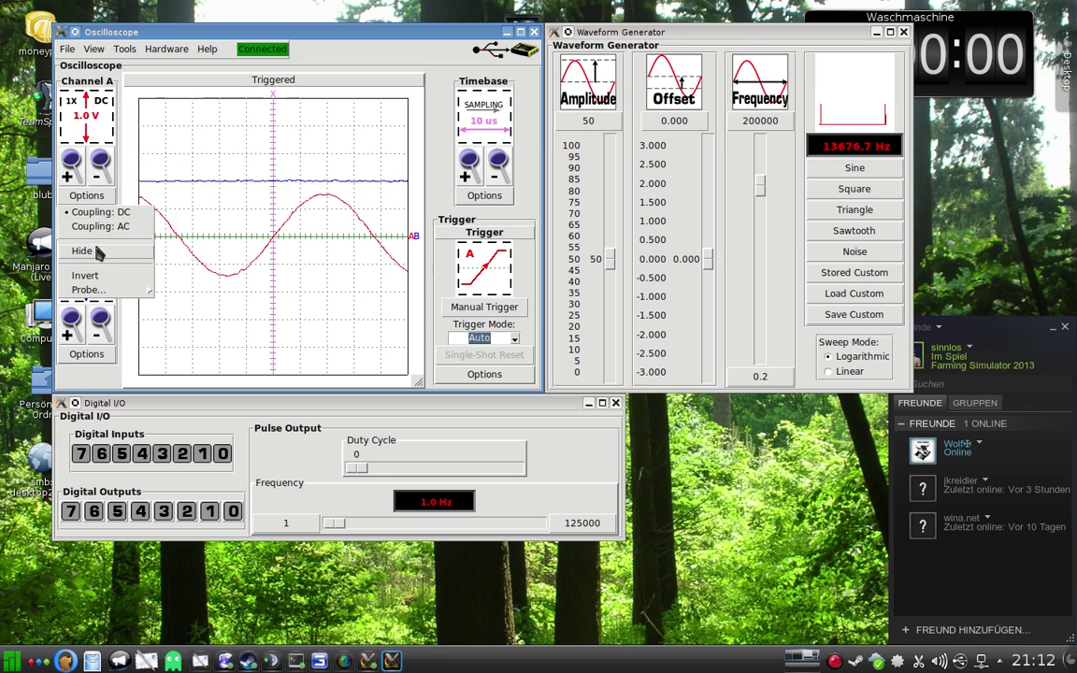
{"action": "left_click", "coordinate": [93, 248]}
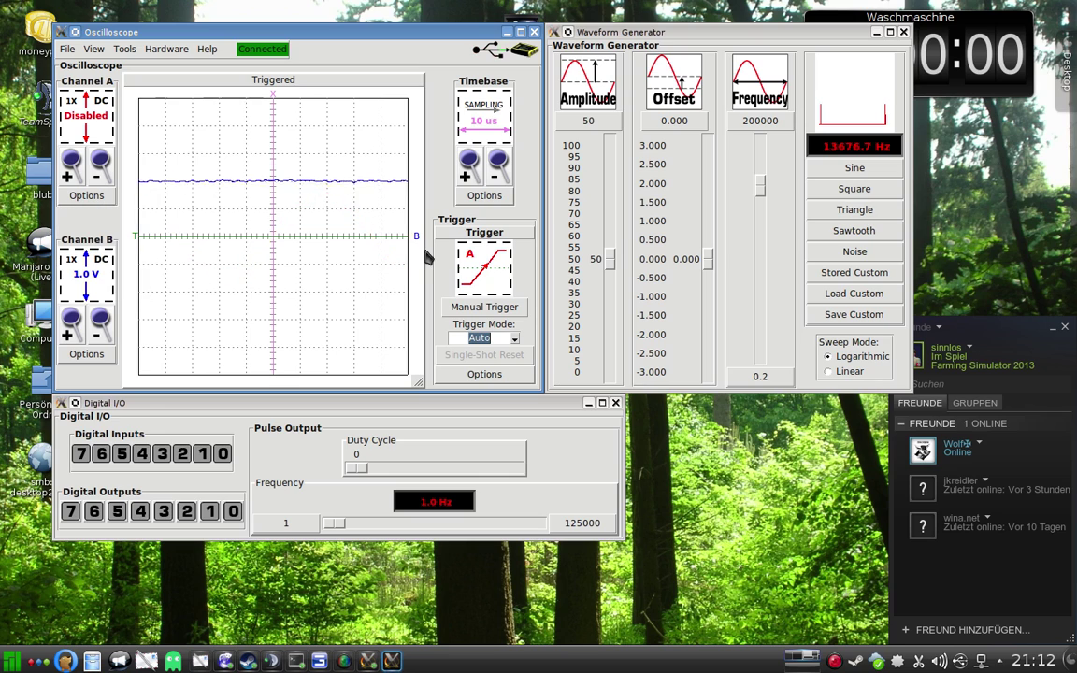
Lengthen the oscilloscope timebase to 50 us and shorten it to 1 us with only channel B displayed.
{"action": "left_click", "coordinate": [498, 166]}
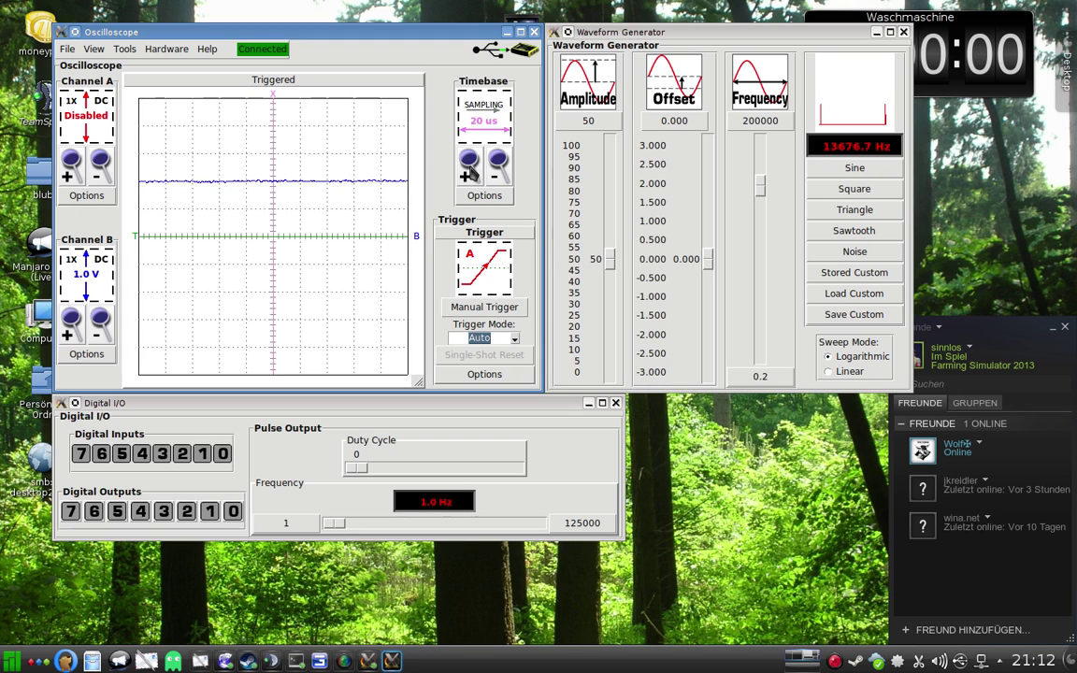
{"action": "left_click", "coordinate": [471, 168]}
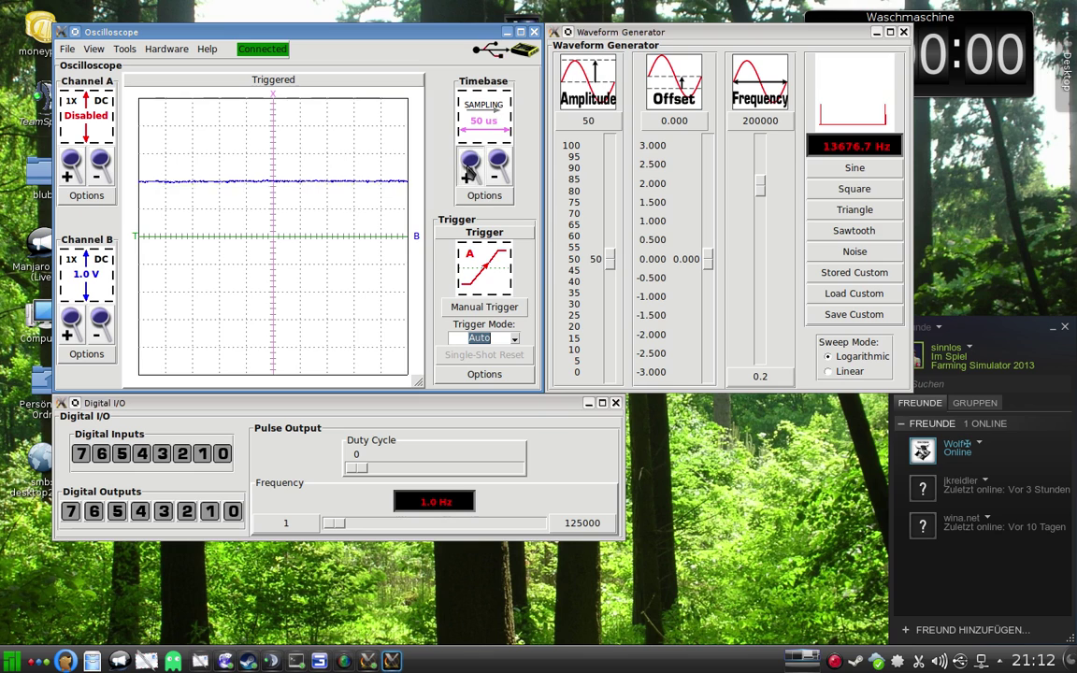
{"action": "left_click", "coordinate": [470, 168]}
{"action": "left_click", "coordinate": [471, 168]}
{"action": "left_click", "coordinate": [470, 168]}
{"action": "left_click", "coordinate": [470, 169]}
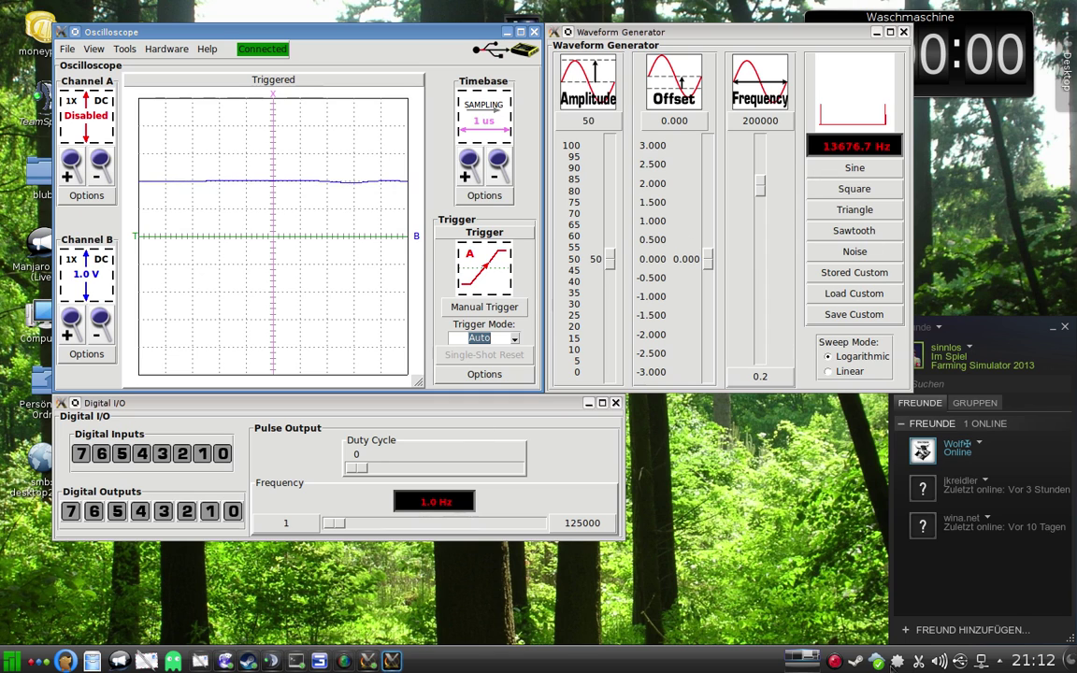
{"action": "right_click", "coordinate": [837, 663]}
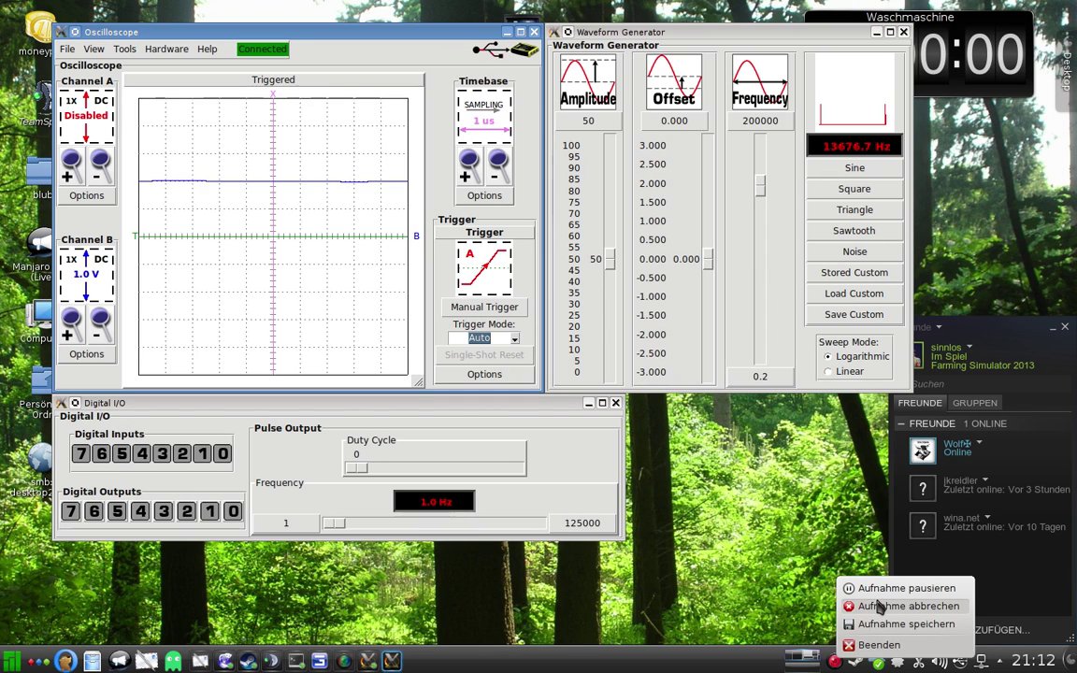